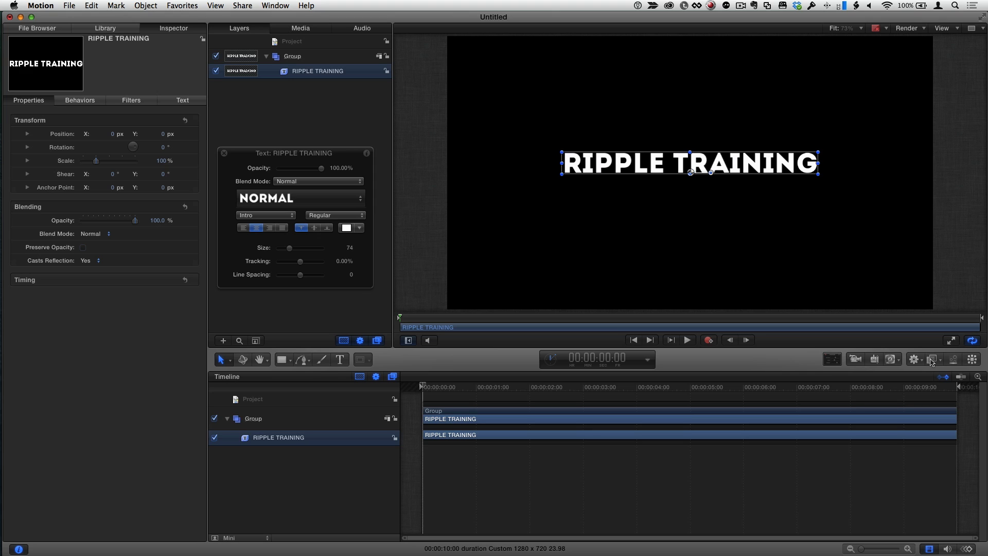
Add an Extrude filter to RIPPLE TRAINING with Back Size 0, tapering to a point above
{"action": "left_click", "coordinate": [930, 359]}
{"action": "mouse_move", "coordinate": [793, 503]}
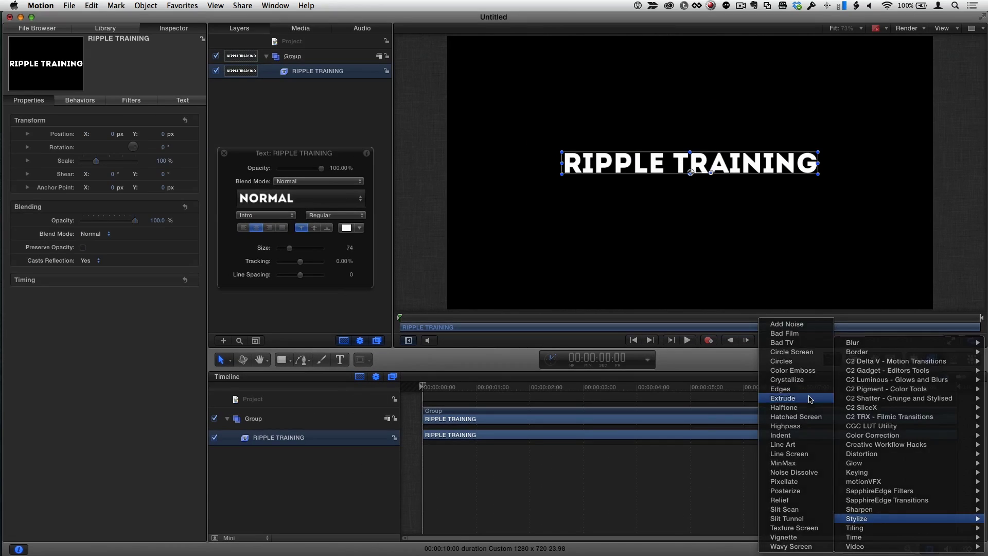
{"action": "left_click", "coordinate": [810, 399]}
{"action": "left_click_drag", "start_coordinate": [694, 164], "coordinate": [712, 159]}
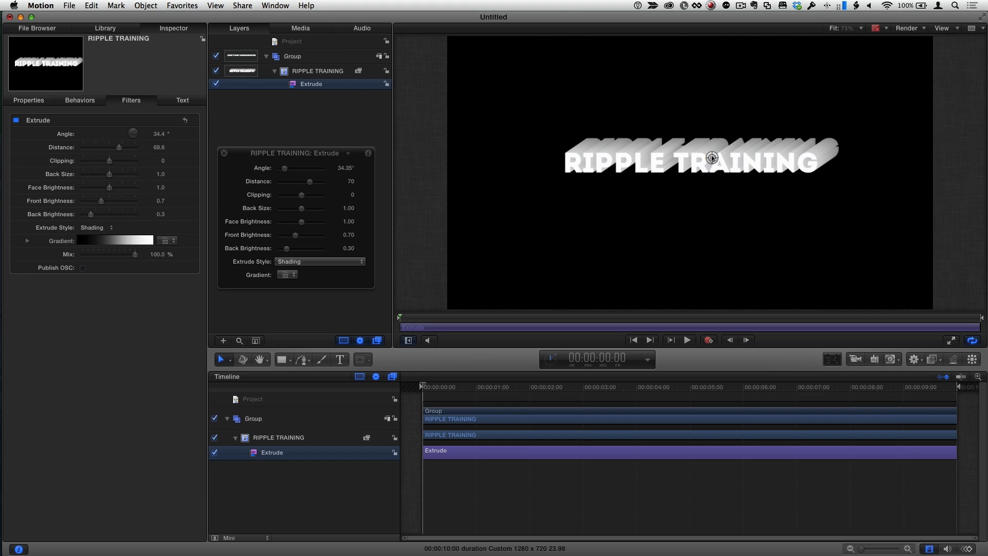
{"action": "left_click_drag", "start_coordinate": [712, 157], "coordinate": [711, 136]}
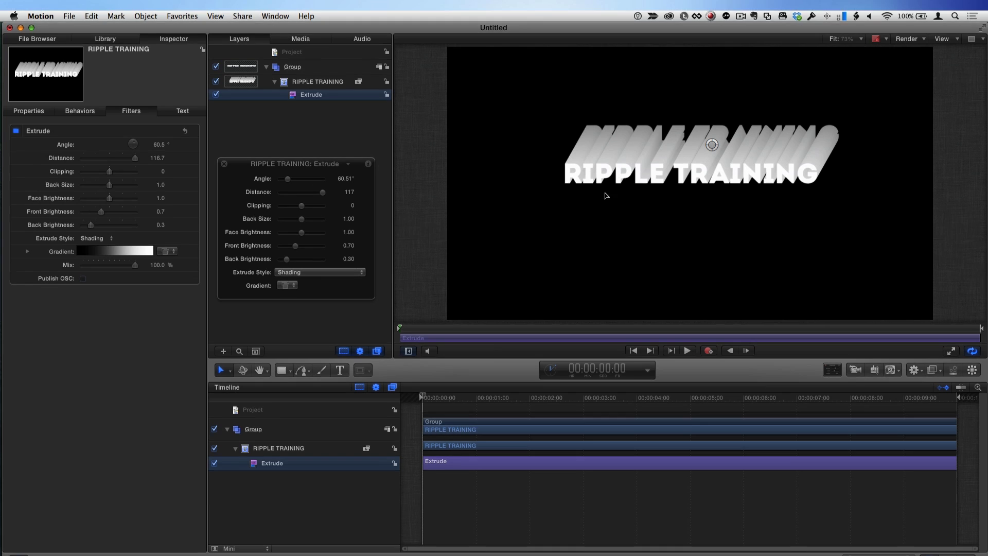
{"action": "left_click_drag", "start_coordinate": [711, 134], "coordinate": [710, 153]}
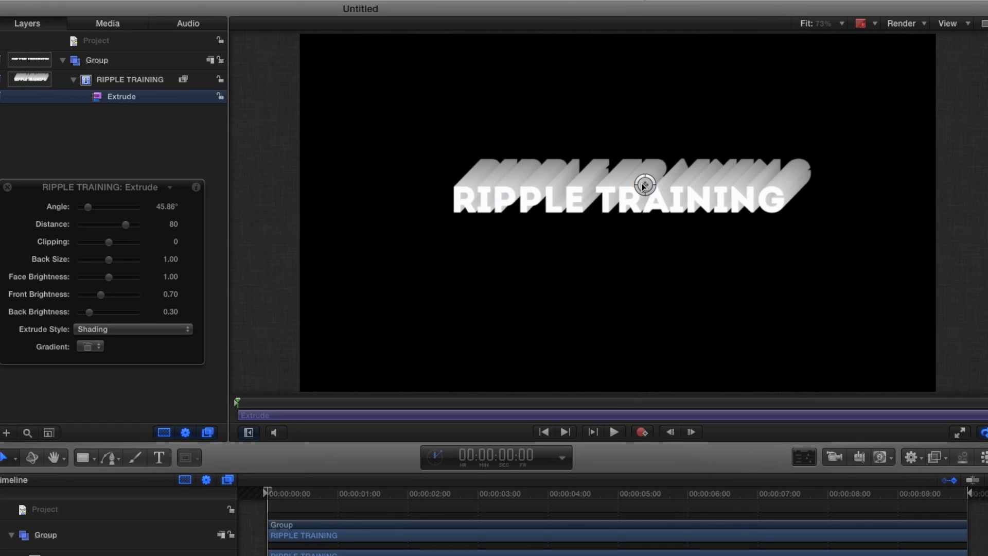
{"action": "left_click_drag", "start_coordinate": [644, 186], "coordinate": [640, 186]}
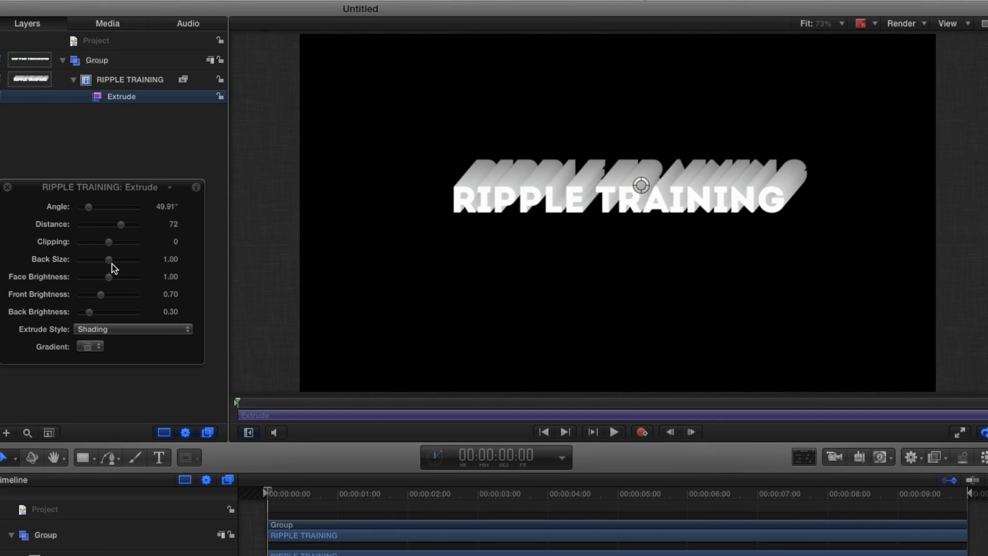
{"action": "left_click_drag", "start_coordinate": [109, 260], "coordinate": [81, 259]}
{"action": "mouse_move", "coordinate": [640, 185]}
{"action": "left_mouse_down"}
{"action": "mouse_move", "coordinate": [596, 155]}
{"action": "mouse_move", "coordinate": [601, 106]}
{"action": "left_mouse_up"}
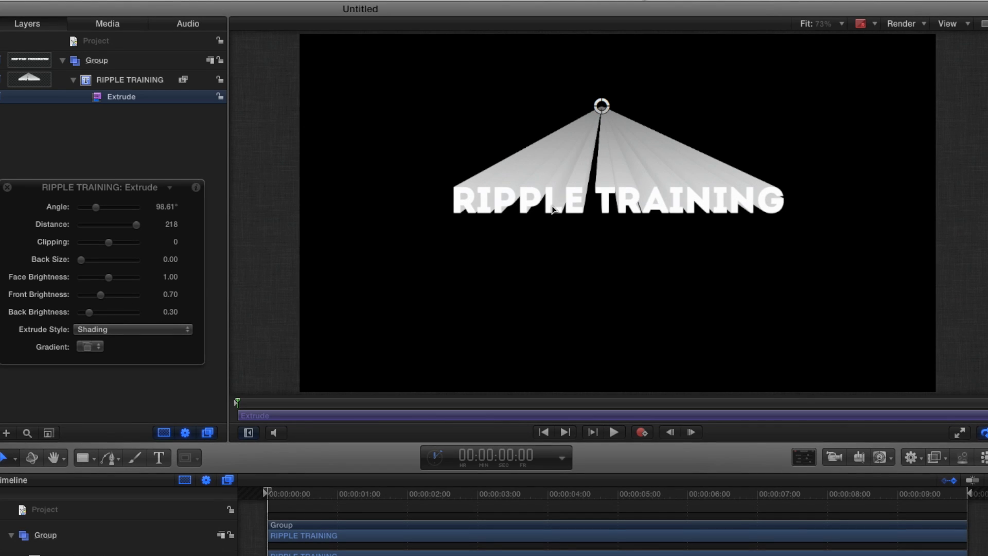
Add a camera, switch the group to 3D, and select the RIPPLE TRAINING text layer
{"action": "left_click", "coordinate": [831, 458]}
{"action": "left_click", "coordinate": [478, 96]}
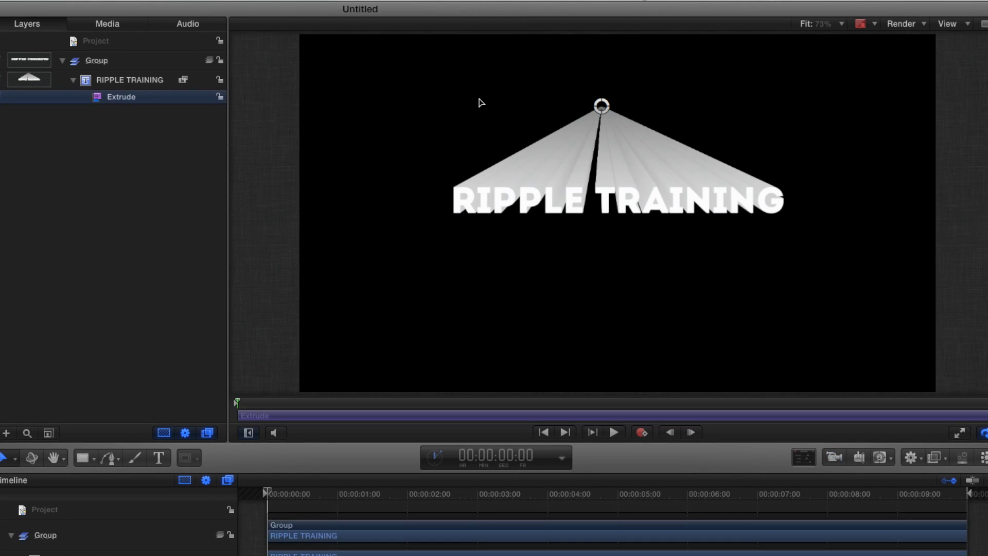
{"action": "left_click_drag", "start_coordinate": [970, 48], "coordinate": [926, 50]}
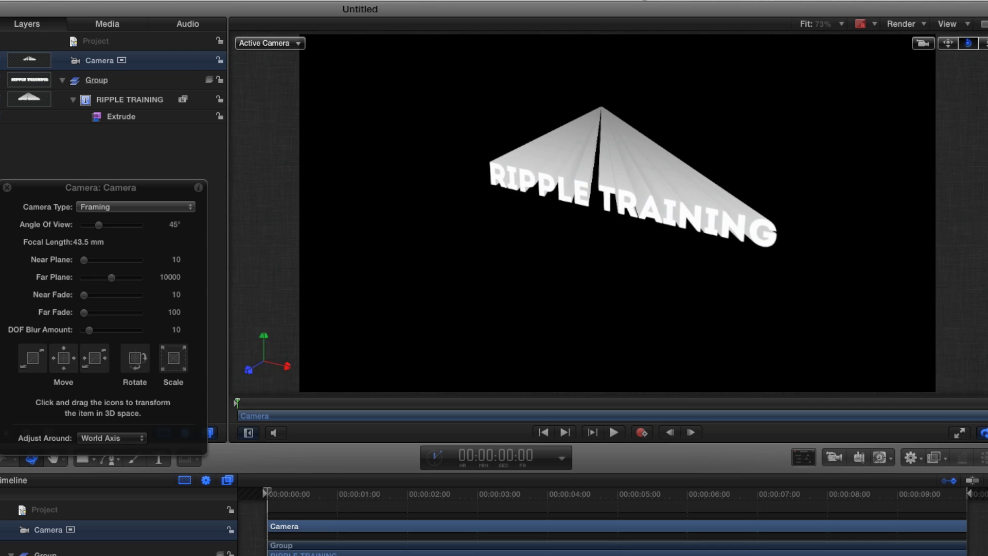
{"action": "left_click_drag", "start_coordinate": [926, 49], "coordinate": [879, 49]}
{"action": "left_click_drag", "start_coordinate": [969, 49], "coordinate": [969, 49]}
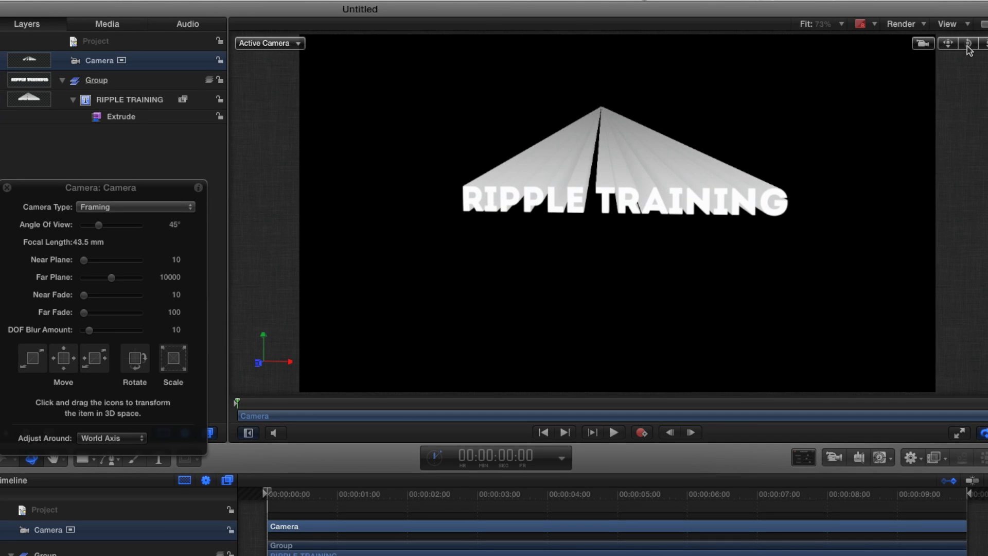
{"action": "left_click", "coordinate": [133, 104]}
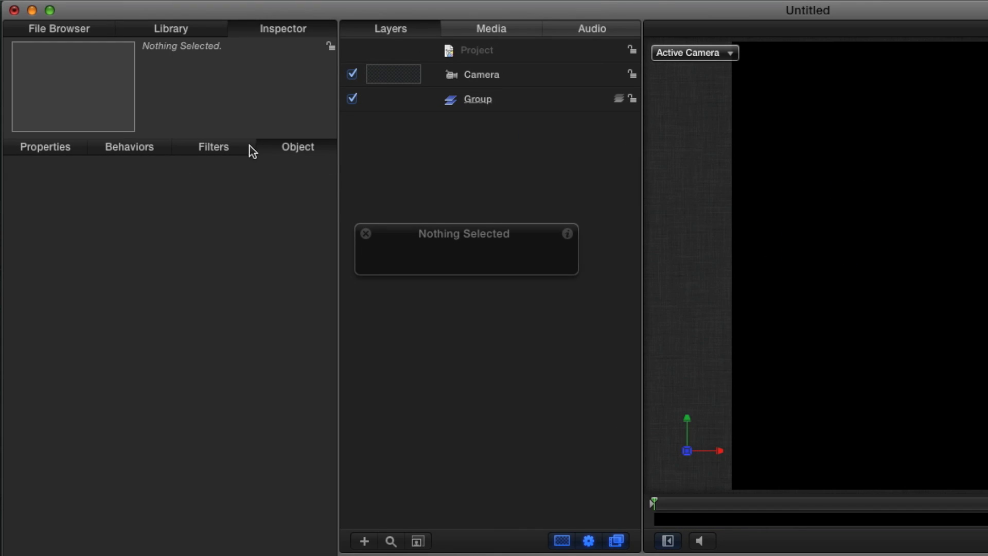
Apply the motionVFX mObject generator from Library > Generators and open its mObject editor
{"action": "left_click", "coordinate": [200, 31]}
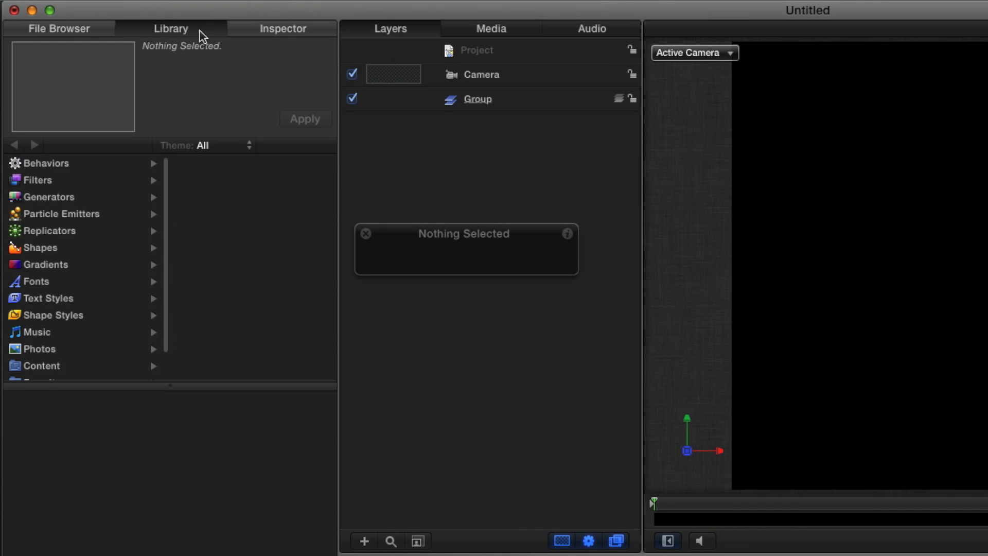
{"action": "left_click", "coordinate": [70, 199]}
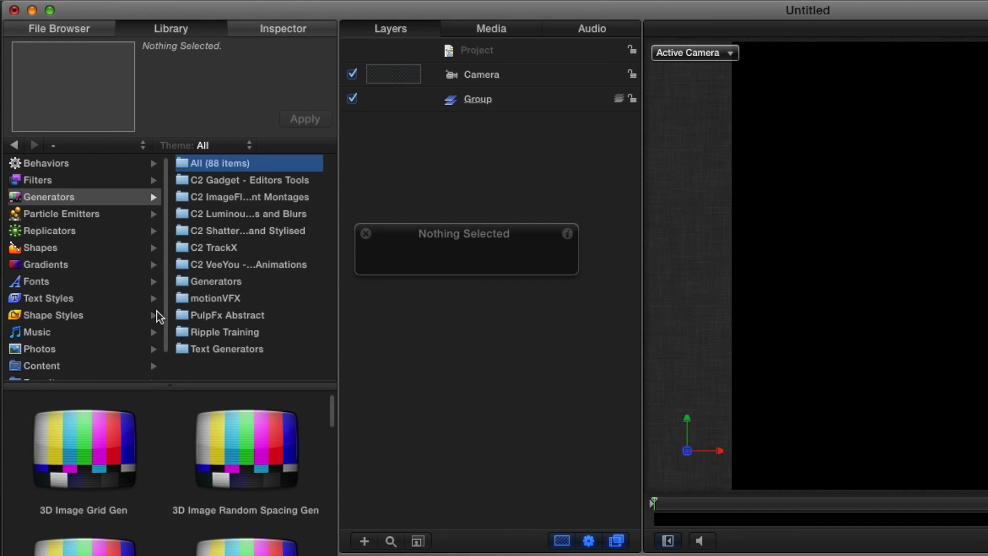
{"action": "left_click", "coordinate": [232, 301]}
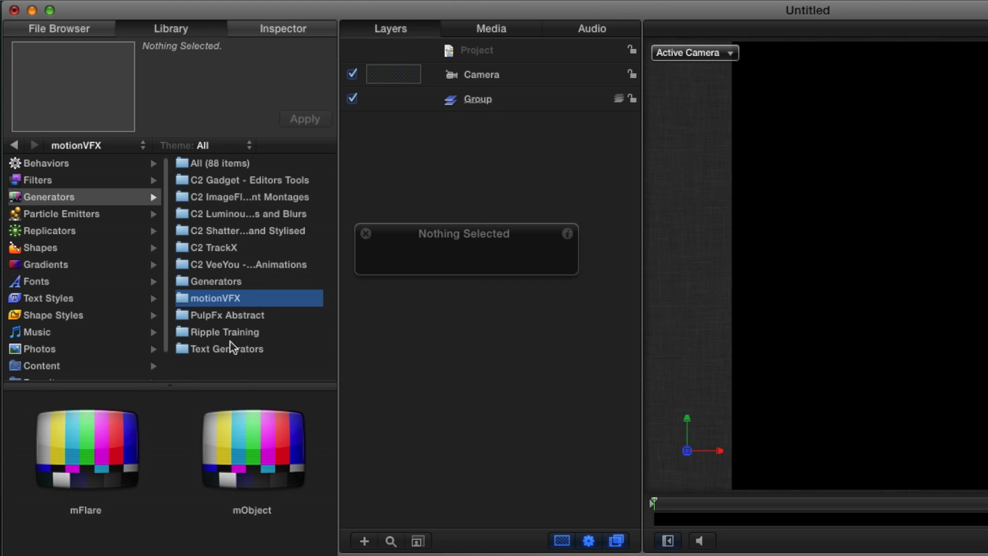
{"action": "left_click", "coordinate": [257, 442]}
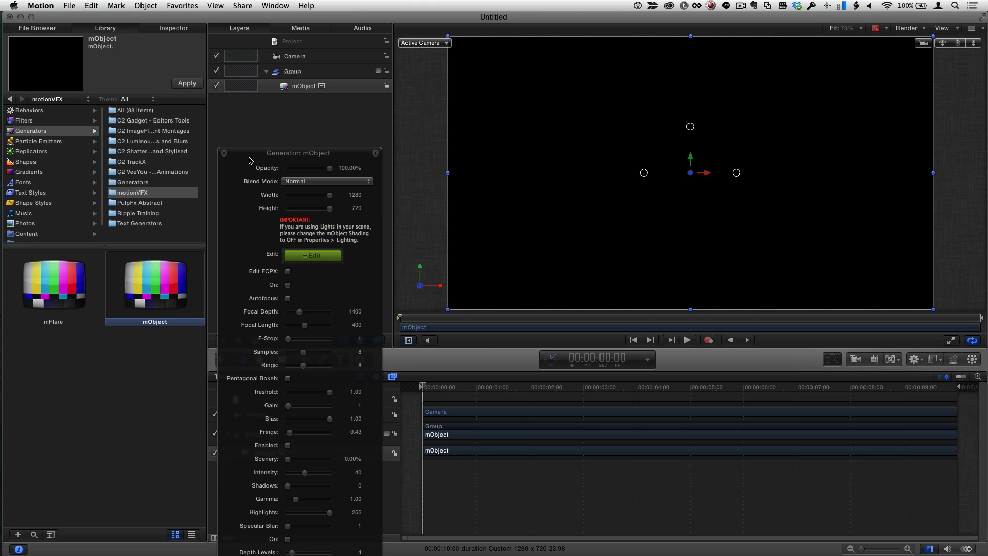
{"action": "left_click_drag", "start_coordinate": [249, 158], "coordinate": [183, 80]}
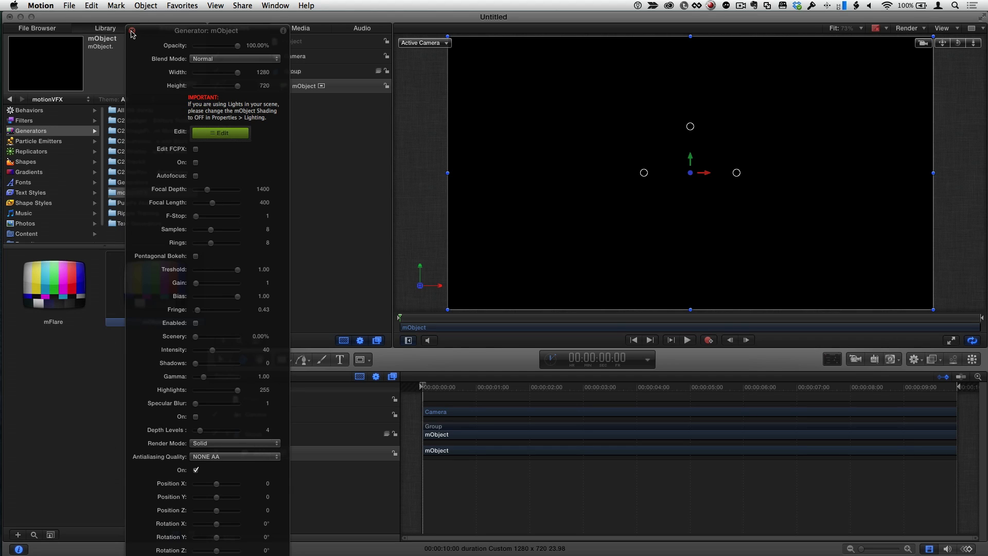
{"action": "left_click", "coordinate": [133, 32]}
{"action": "left_click", "coordinate": [163, 31]}
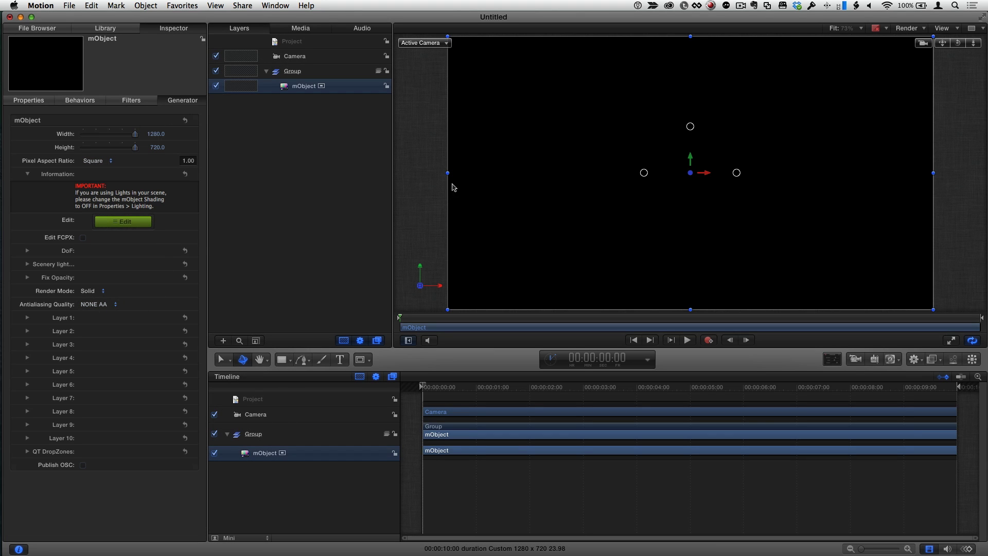
{"action": "left_click", "coordinate": [124, 222]}
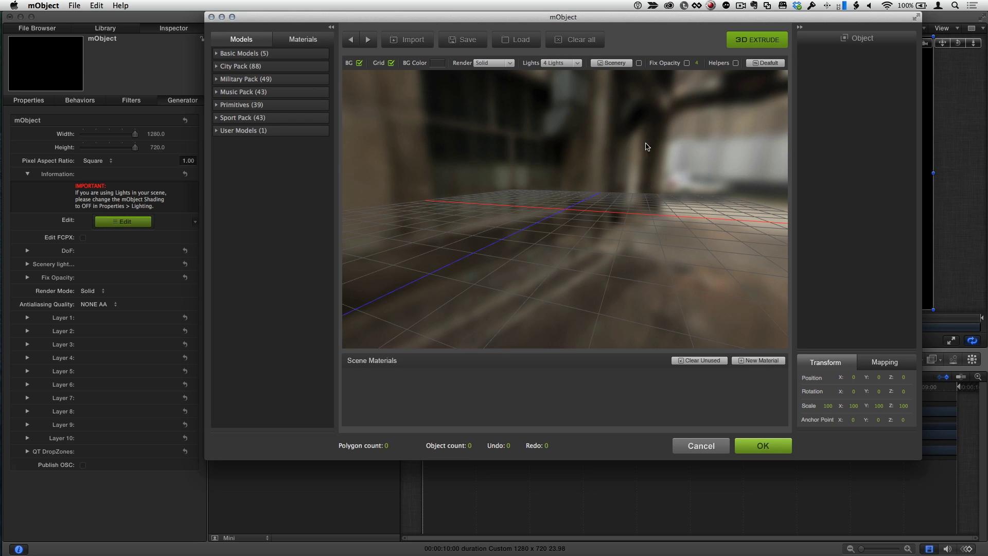
Reposition the mObject editor, turn off the BG image, and start a 3D Extrude text object
{"action": "left_click_drag", "start_coordinate": [622, 17], "coordinate": [589, 41]}
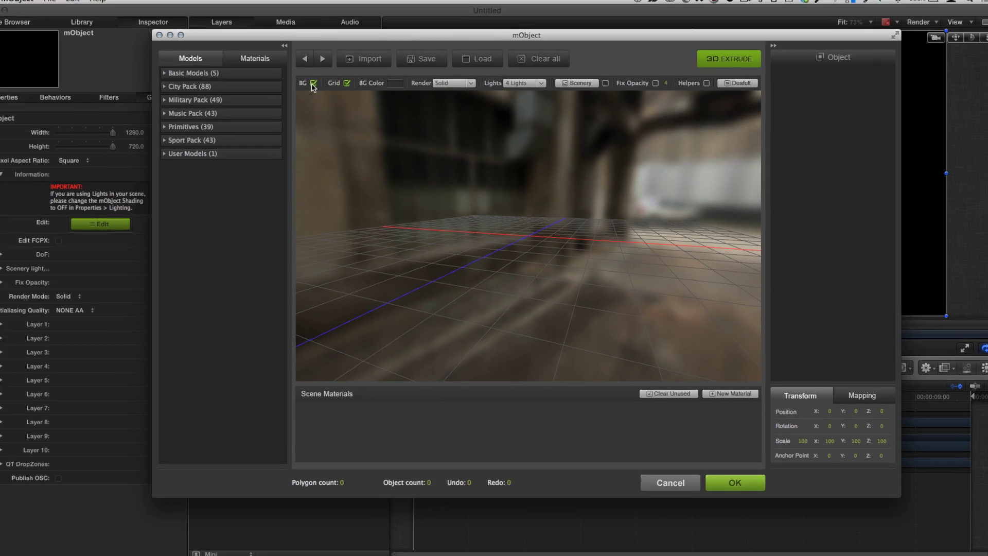
{"action": "left_click", "coordinate": [327, 86]}
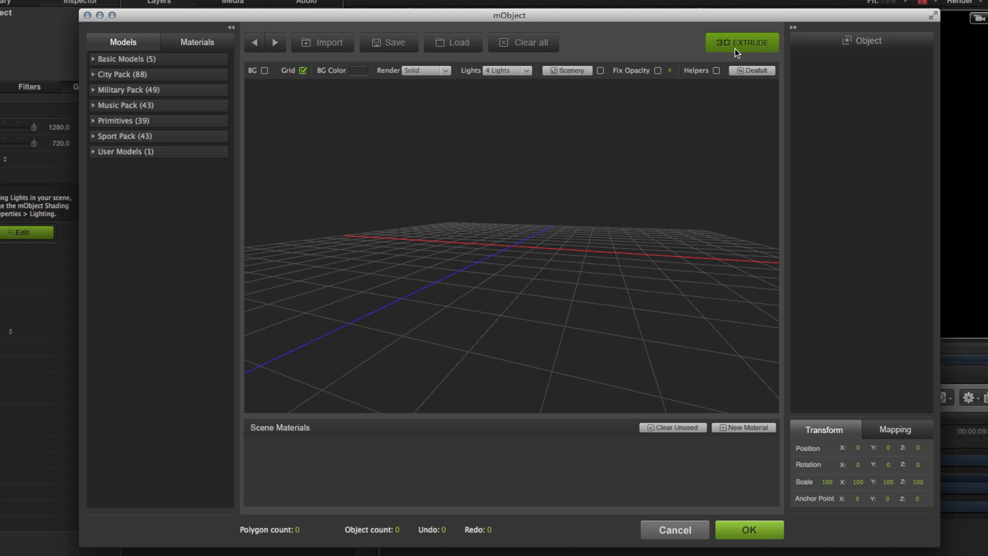
{"action": "left_click", "coordinate": [751, 46]}
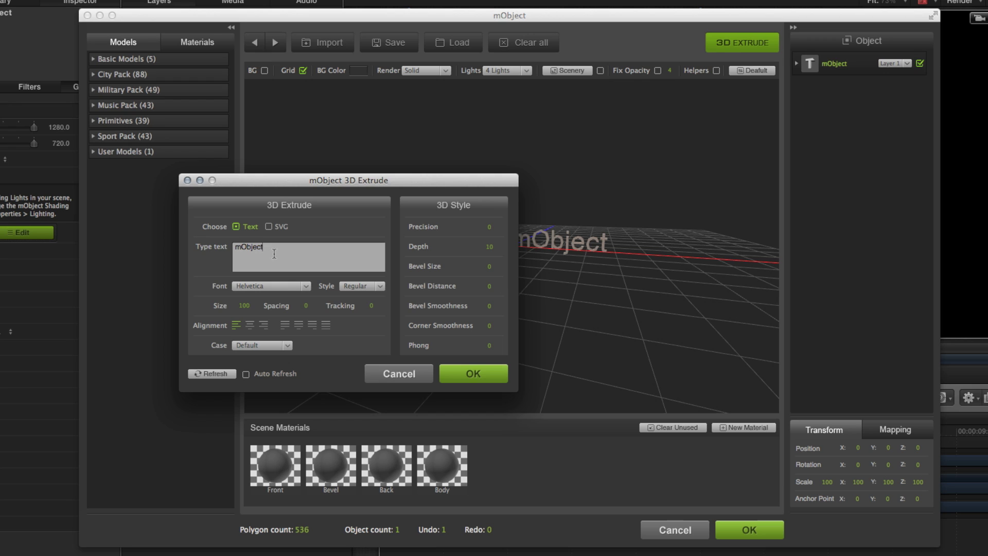
Make the extruded text read 'Ripple Training' in Impact, with centre alignment
{"action": "key", "text": "super+a"}
{"action": "type", "text": "Rip"}
{"action": "left_click", "coordinate": [265, 287]}
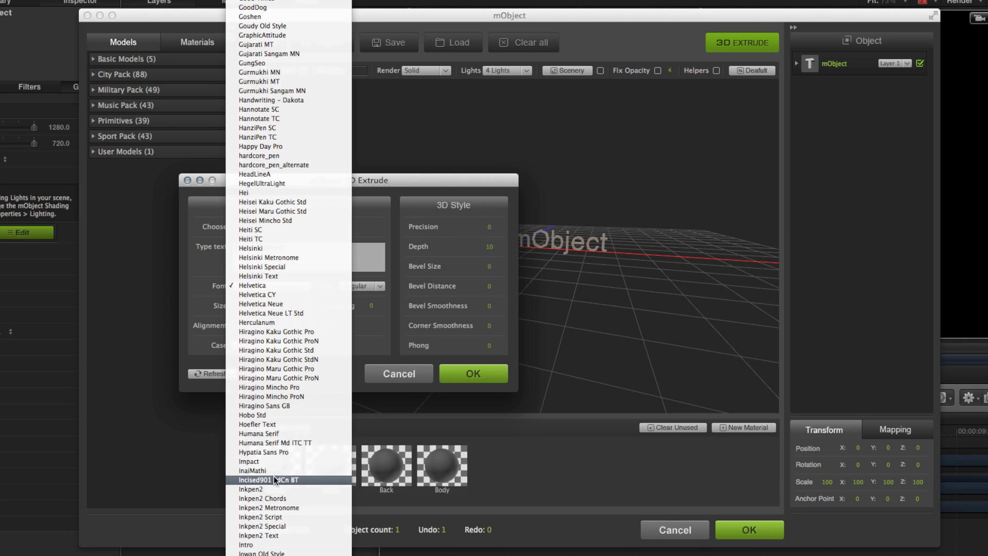
{"action": "left_click", "coordinate": [275, 460]}
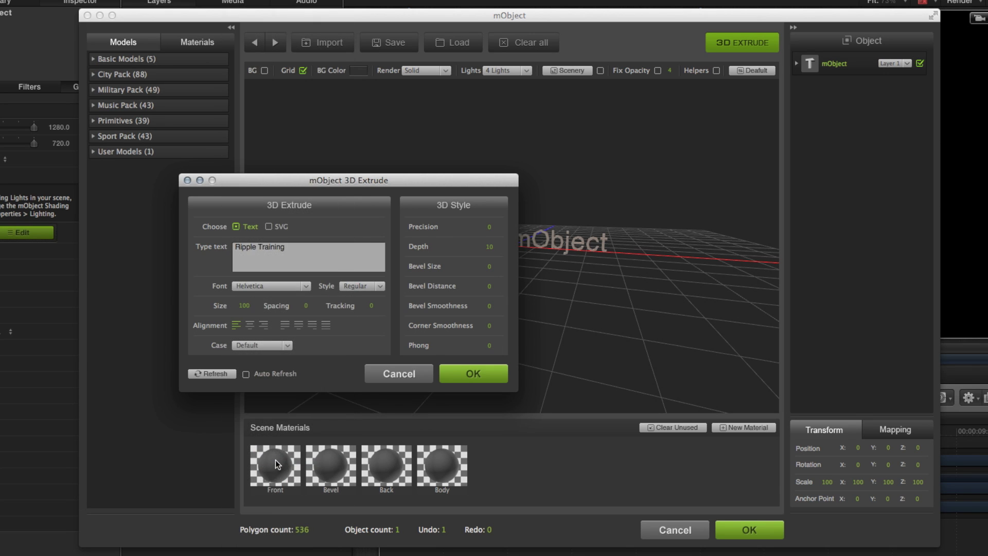
{"action": "left_click_drag", "start_coordinate": [386, 186], "coordinate": [234, 188]}
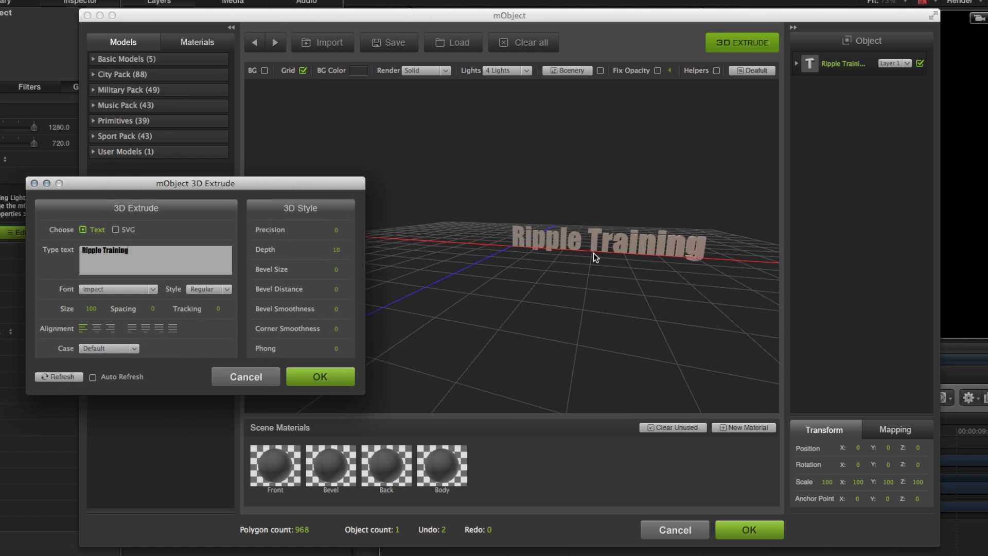
{"action": "scroll", "coordinate": [593, 253], "scroll_direction": "up", "scroll_amount": 5}
{"action": "scroll", "coordinate": [603, 256], "scroll_direction": "up", "scroll_amount": 2}
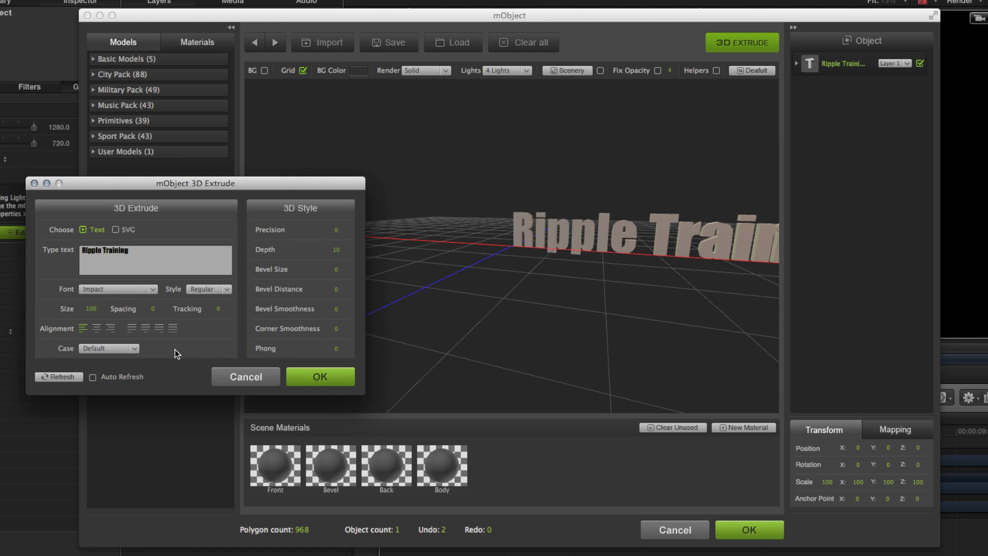
{"action": "left_click", "coordinate": [96, 327]}
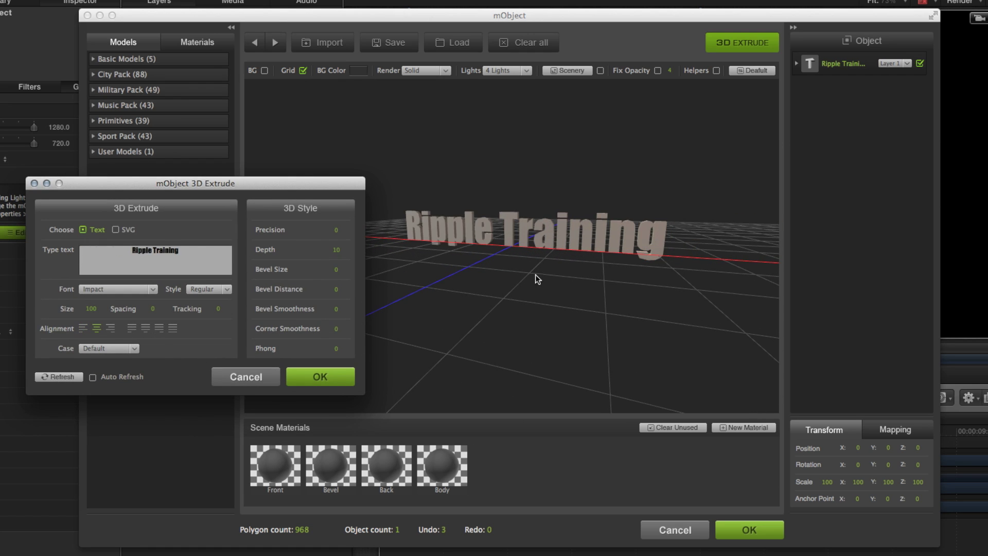
{"action": "scroll", "coordinate": [535, 274], "scroll_direction": "up", "scroll_amount": 2}
{"action": "scroll", "coordinate": [552, 274], "scroll_direction": "up", "scroll_amount": 2}
{"action": "scroll", "coordinate": [555, 277], "scroll_direction": "up", "scroll_amount": 2}
{"action": "scroll", "coordinate": [580, 265], "scroll_direction": "up", "scroll_amount": 2}
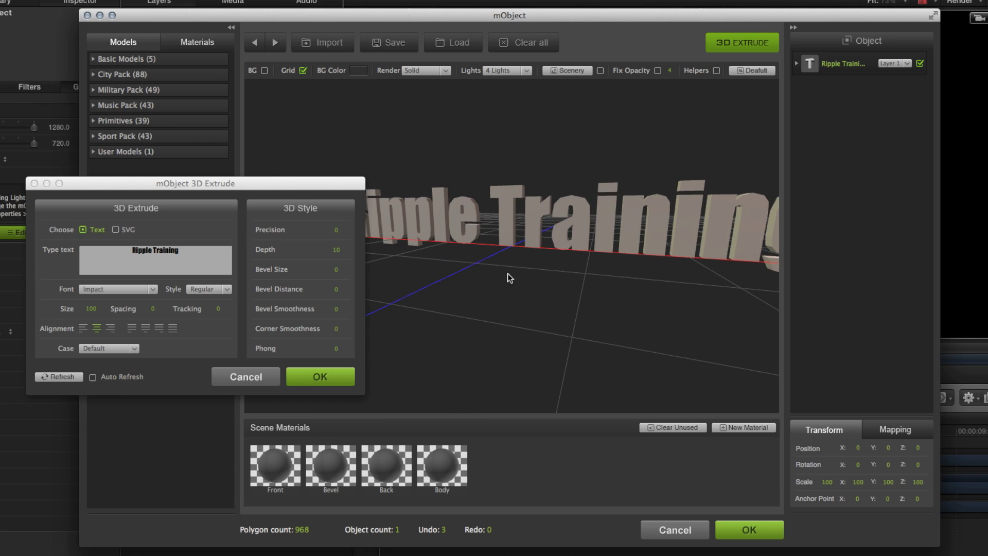
{"action": "mouse_move", "coordinate": [507, 273]}
{"action": "left_mouse_down"}
{"action": "mouse_move", "coordinate": [429, 257]}
{"action": "mouse_move", "coordinate": [403, 221]}
{"action": "mouse_move", "coordinate": [375, 212]}
{"action": "mouse_move", "coordinate": [446, 211]}
{"action": "mouse_move", "coordinate": [387, 211]}
{"action": "left_mouse_up"}
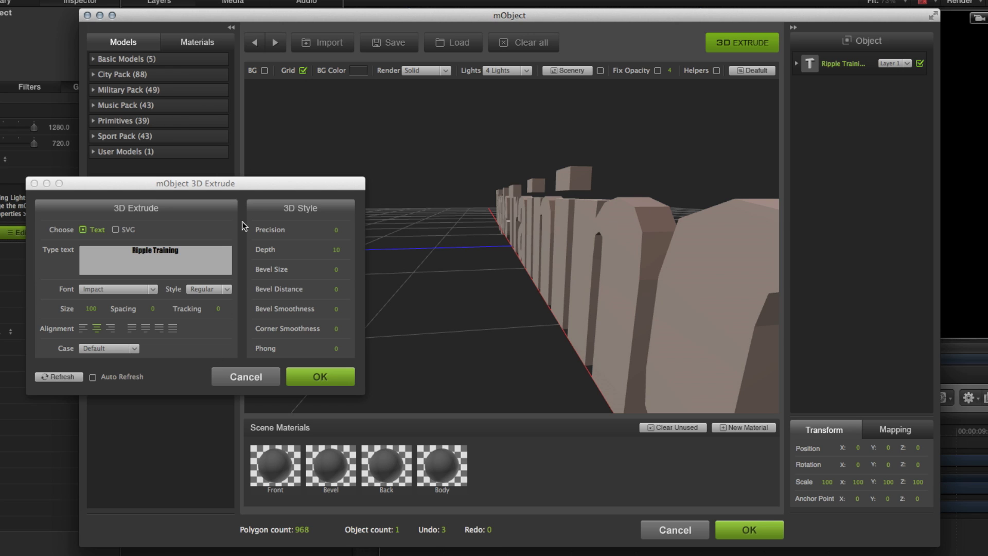
{"action": "left_click_drag", "start_coordinate": [257, 183], "coordinate": [273, 187]}
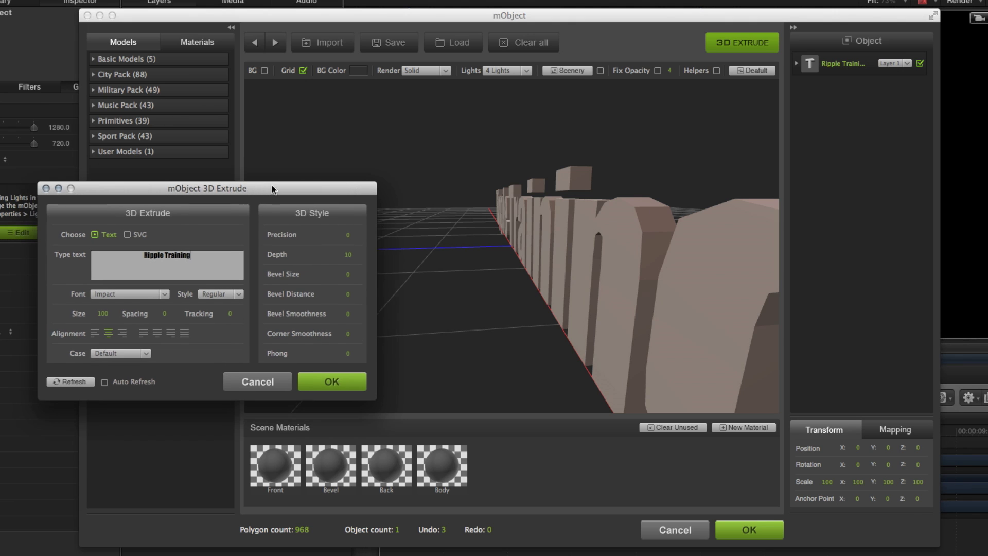
Raise the extrude precision to 70 and set the extrusion depth to 25
{"action": "left_click", "coordinate": [353, 234]}
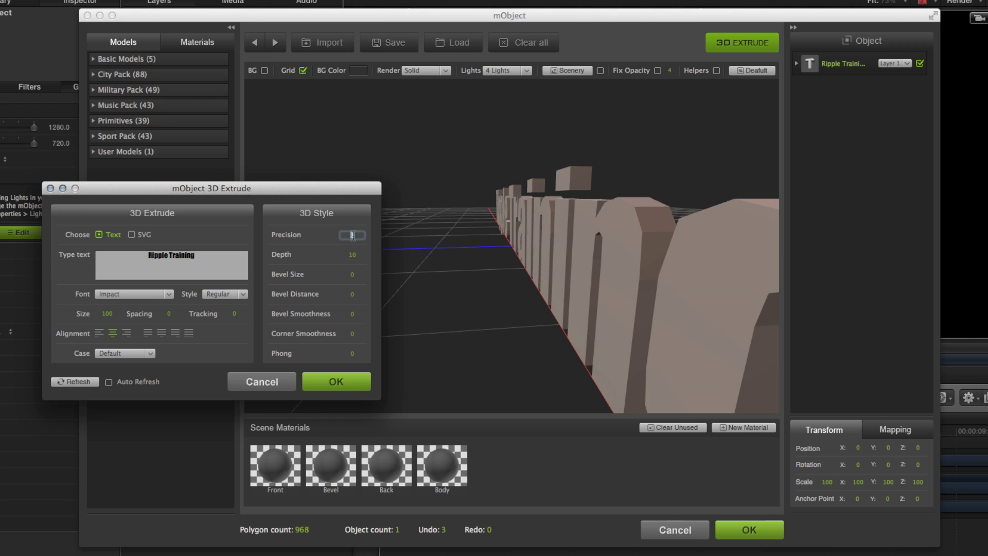
{"action": "type", "text": "40"}
{"action": "key", "text": "Return"}
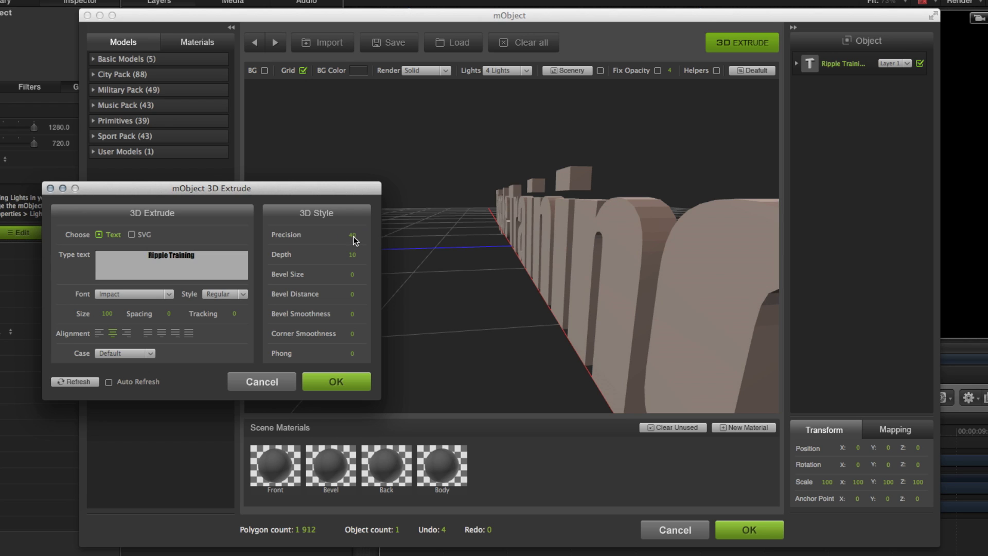
{"action": "type", "text": "6"}
{"action": "key", "text": "Return"}
{"action": "type", "text": "25"}
{"action": "key", "text": "Return"}
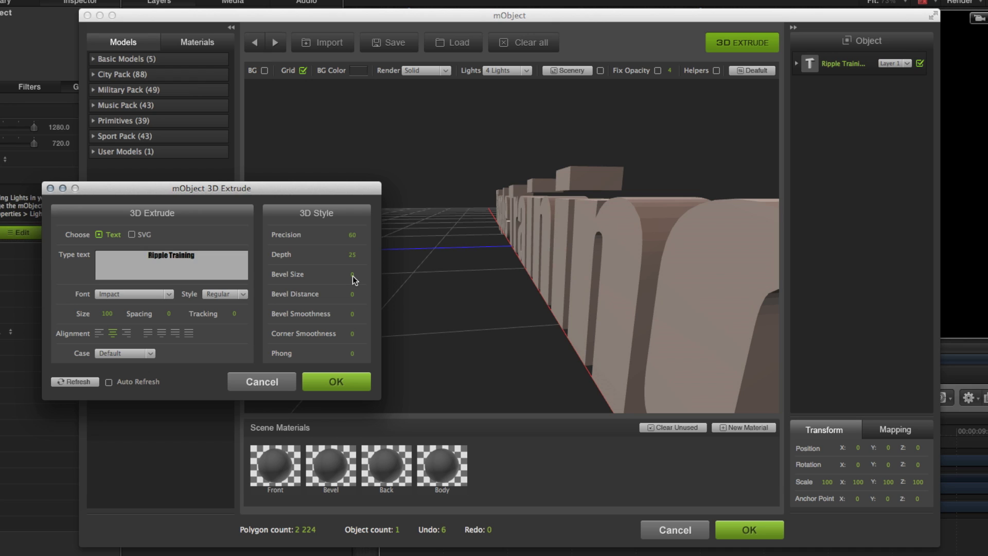
{"action": "type", "text": "25"}
{"action": "key", "text": "Return"}
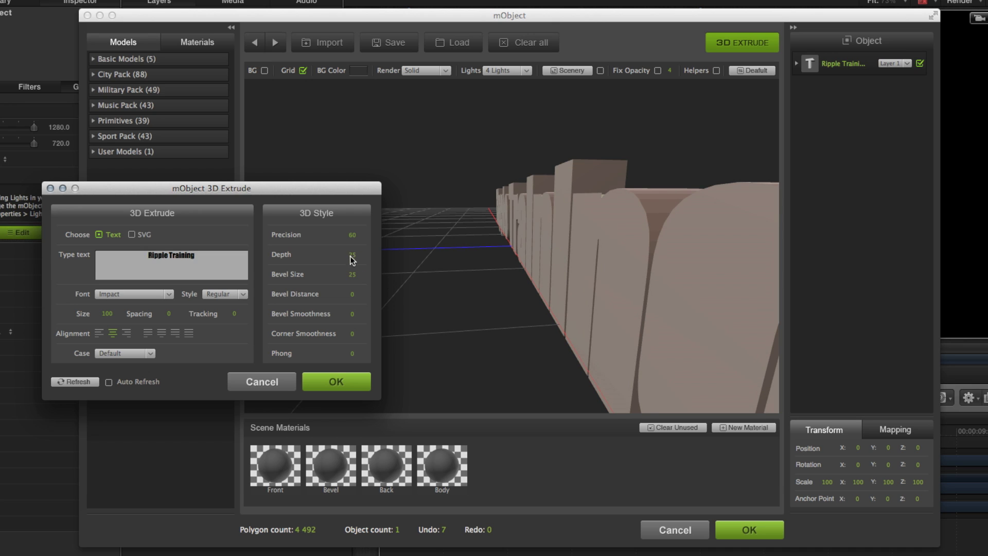
{"action": "left_click", "coordinate": [352, 254]}
{"action": "type", "text": "50"}
{"action": "key", "text": "Return"}
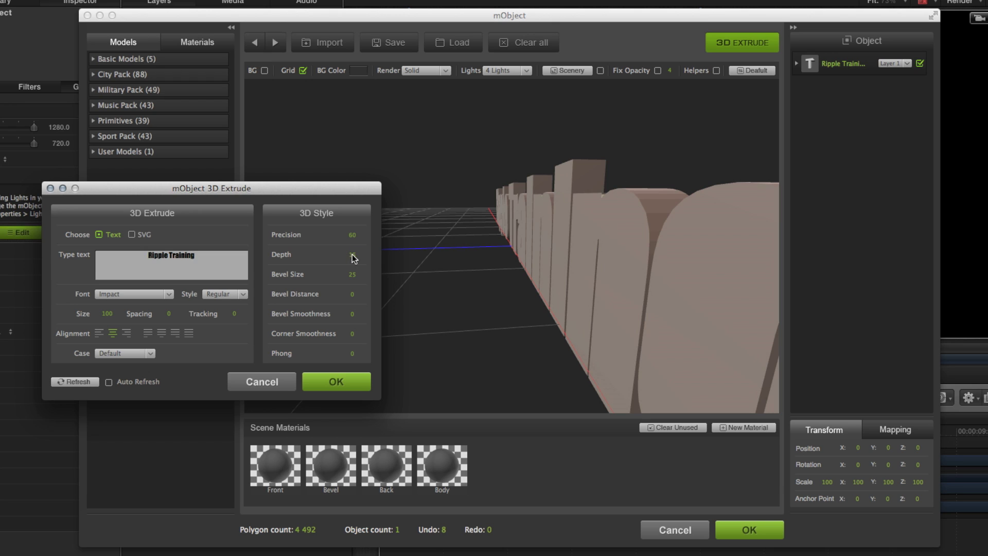
{"action": "left_click", "coordinate": [352, 256]}
{"action": "type", "text": "25"}
{"action": "key", "text": "Return"}
Set bevel size 15 and bevel distance 40, then confirm the extrude settings
{"action": "left_click", "coordinate": [352, 274]}
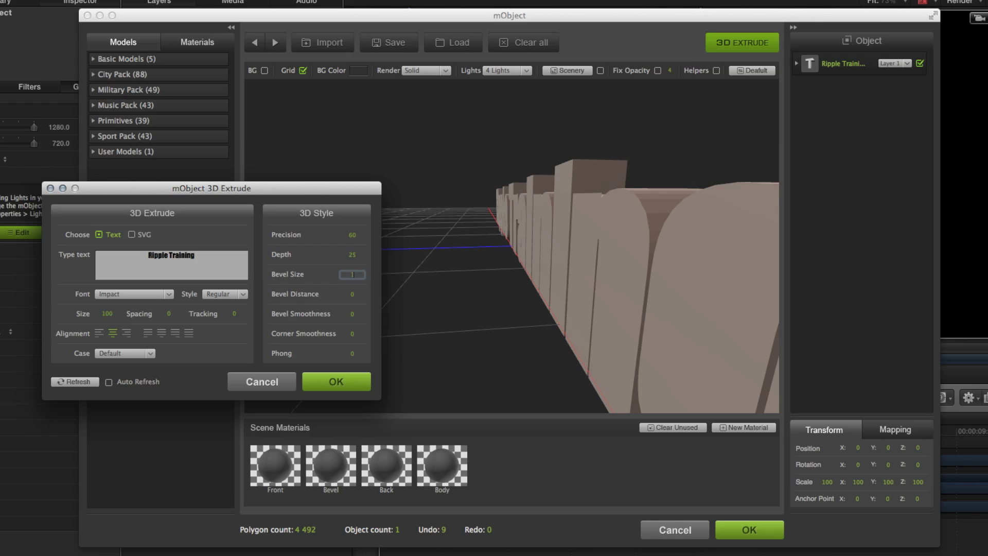
{"action": "type", "text": "15"}
{"action": "key", "text": "Return"}
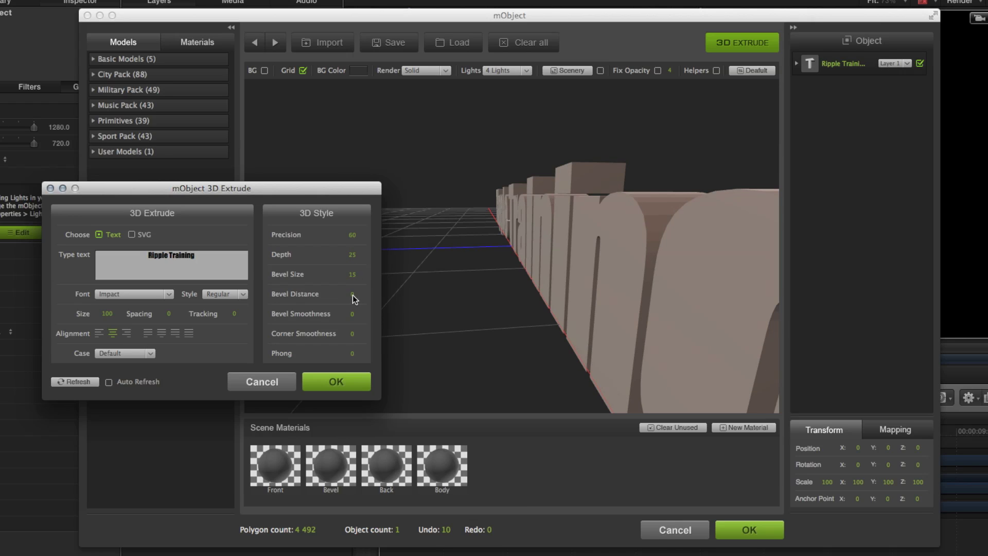
{"action": "left_click", "coordinate": [352, 295]}
{"action": "type", "text": "25"}
{"action": "key", "text": "Return"}
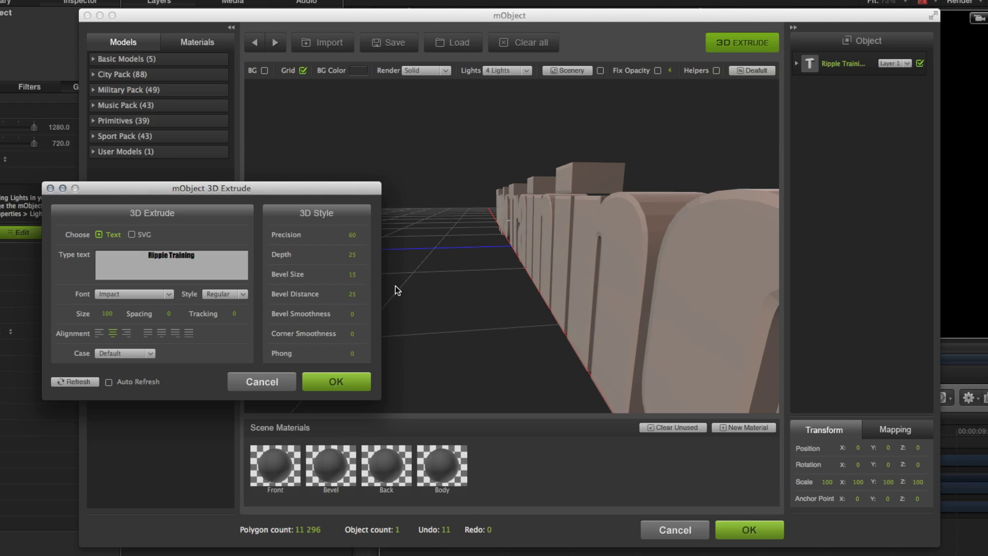
{"action": "left_click", "coordinate": [352, 295]}
{"action": "type", "text": "40"}
{"action": "key", "text": "Return"}
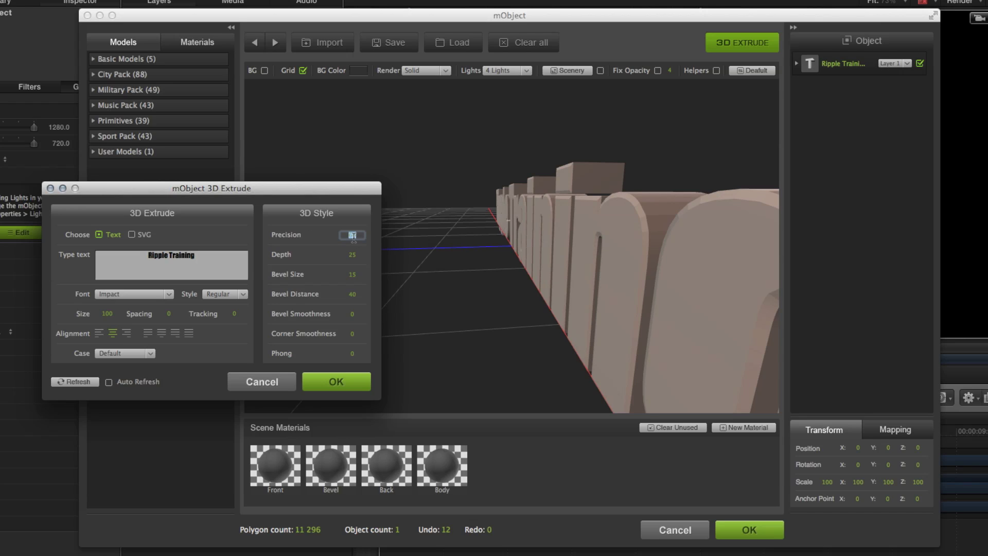
{"action": "type", "text": "70"}
{"action": "mouse_move", "coordinate": [547, 237]}
{"action": "left_mouse_down"}
{"action": "mouse_move", "coordinate": [609, 234]}
{"action": "mouse_move", "coordinate": [613, 248]}
{"action": "mouse_move", "coordinate": [665, 240]}
{"action": "left_mouse_up"}
{"action": "mouse_move", "coordinate": [603, 240]}
{"action": "left_mouse_down"}
{"action": "mouse_move", "coordinate": [571, 238]}
{"action": "mouse_move", "coordinate": [821, 237]}
{"action": "left_mouse_up"}
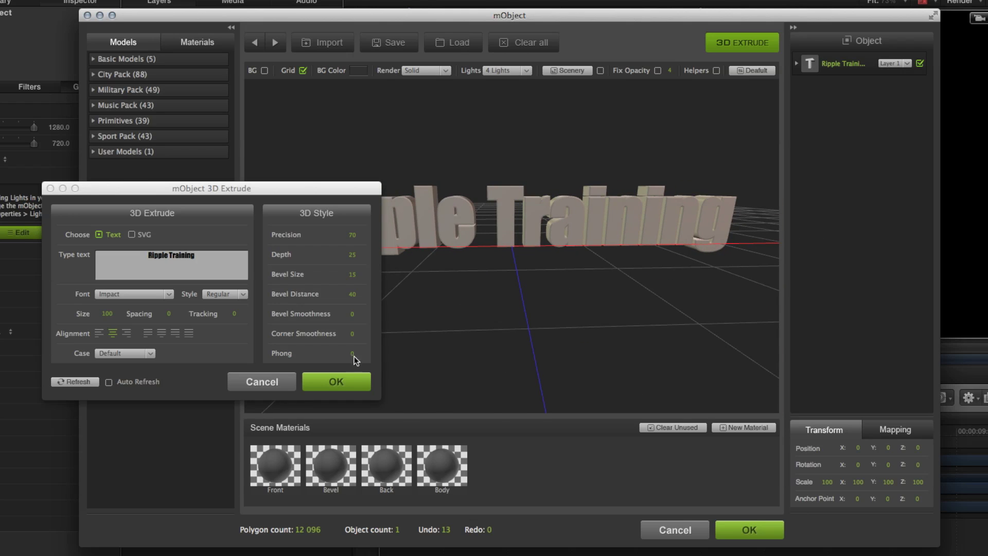
{"action": "left_click", "coordinate": [344, 379]}
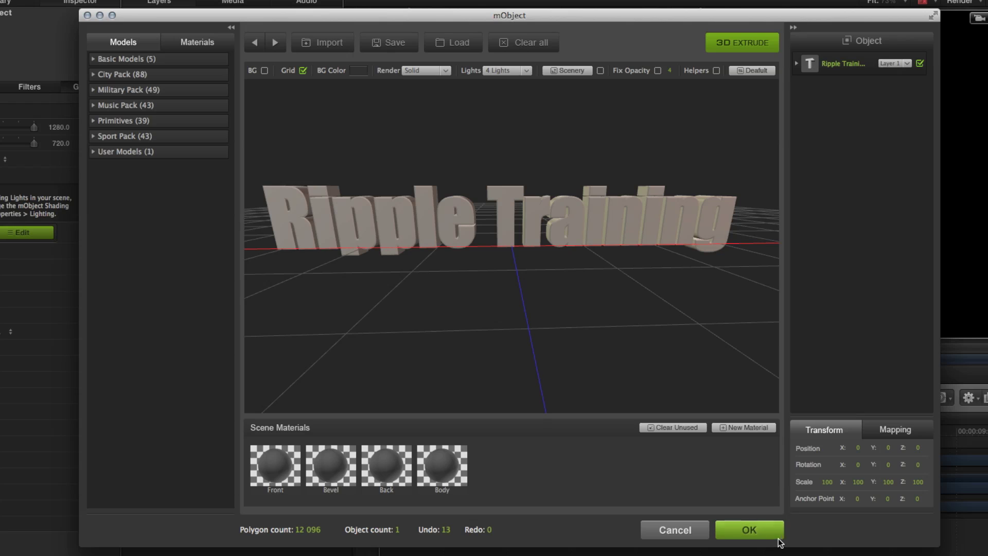
Accept the mObject scene into Motion, view the text in perspective, and reopen the editor
{"action": "left_click", "coordinate": [749, 530]}
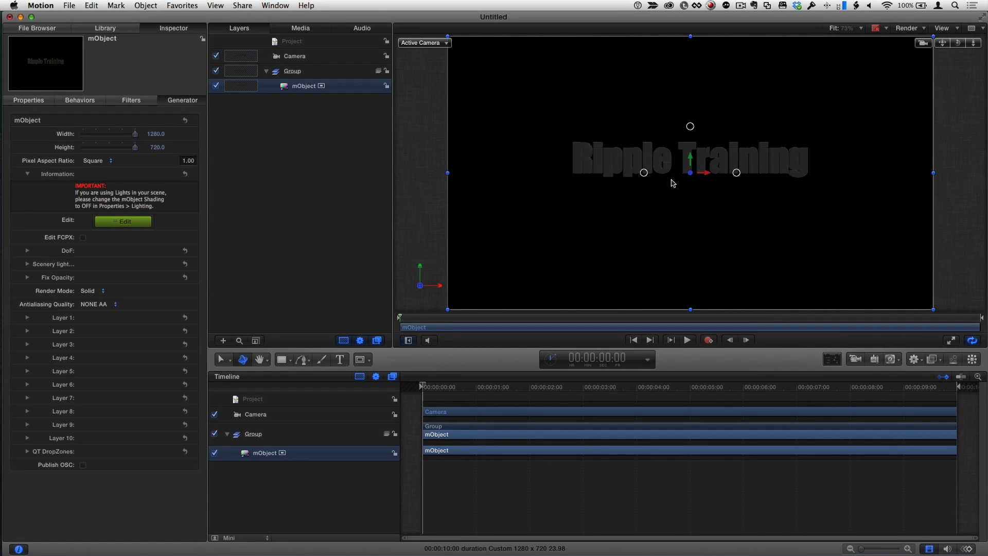
{"action": "left_click_drag", "start_coordinate": [958, 44], "coordinate": [961, 47]}
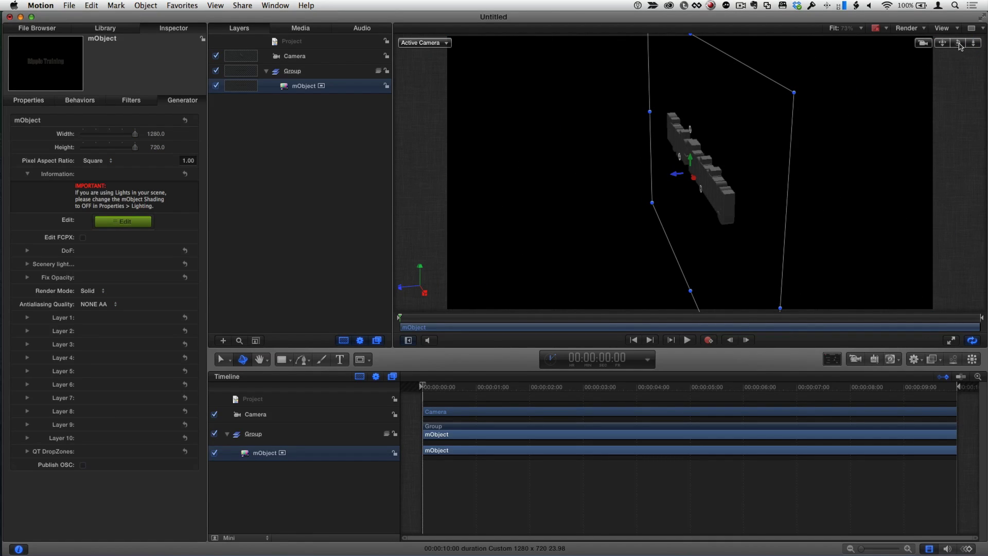
{"action": "mouse_move", "coordinate": [960, 47]}
{"action": "left_mouse_down"}
{"action": "mouse_move", "coordinate": [939, 55]}
{"action": "mouse_move", "coordinate": [974, 47]}
{"action": "mouse_move", "coordinate": [957, 44]}
{"action": "mouse_move", "coordinate": [950, 63]}
{"action": "mouse_move", "coordinate": [959, 46]}
{"action": "left_mouse_up"}
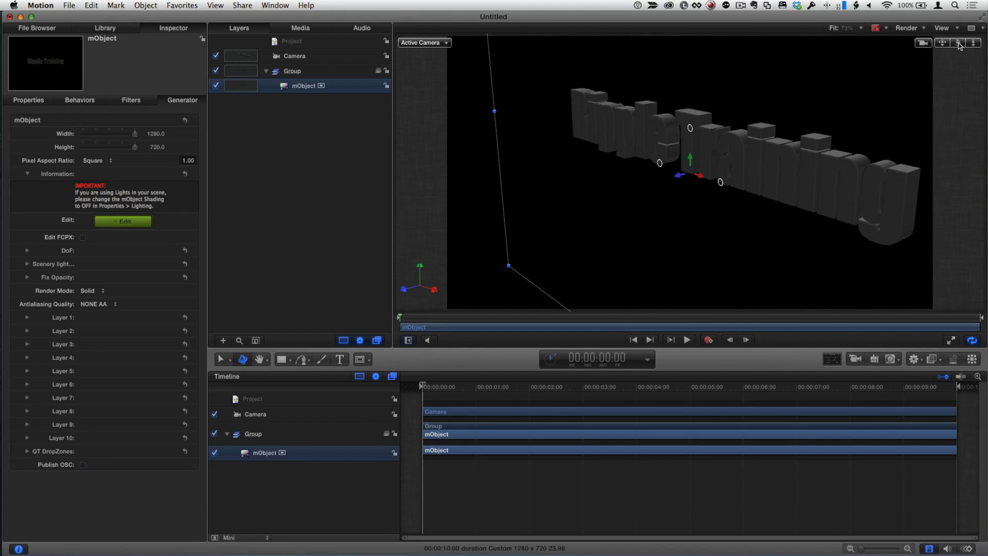
{"action": "left_click", "coordinate": [109, 223]}
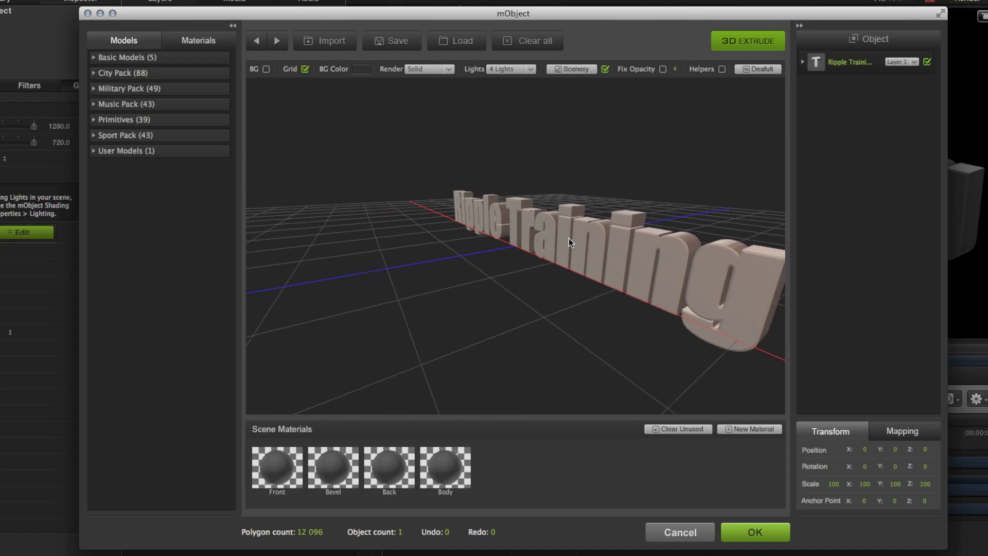
Add Pink_Plastic from the Materials library's Shaders (17) category to Scene Materials
{"action": "left_click_drag", "start_coordinate": [595, 238], "coordinate": [588, 234]}
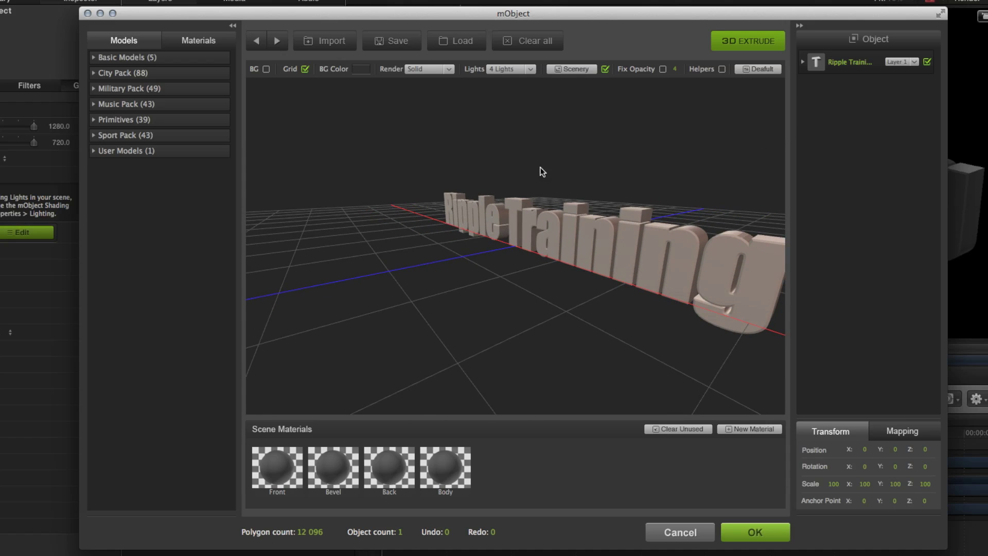
{"action": "left_click", "coordinate": [186, 41]}
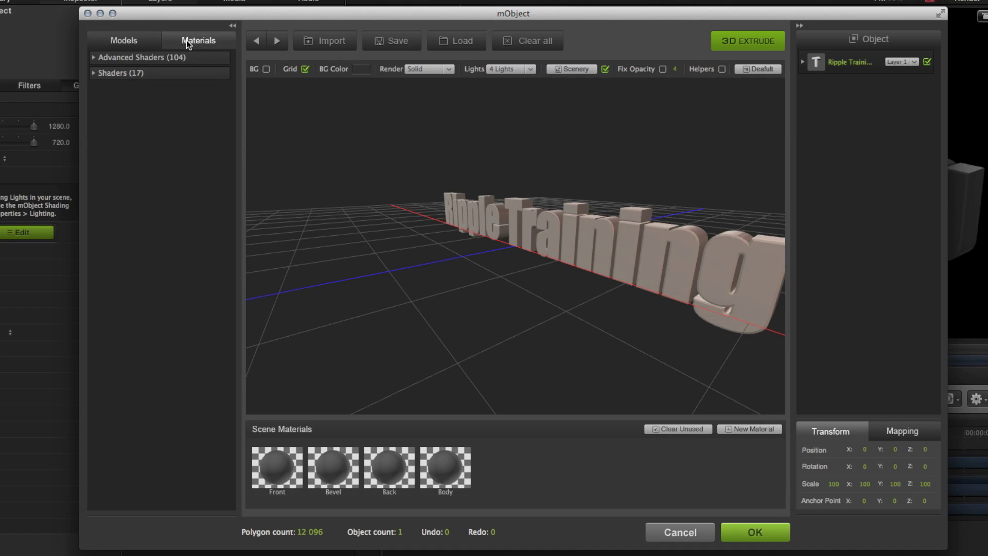
{"action": "left_click", "coordinate": [92, 75]}
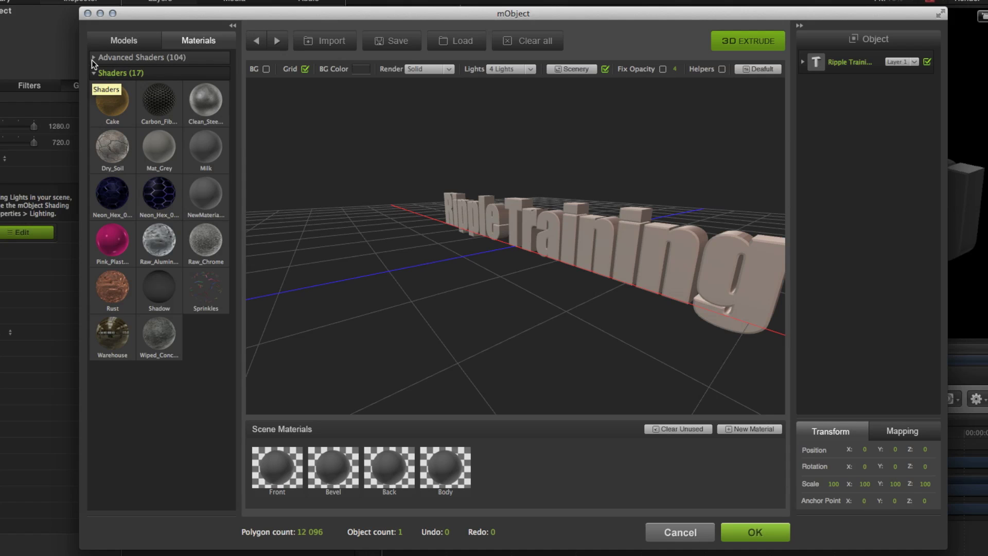
{"action": "left_click", "coordinate": [92, 59]}
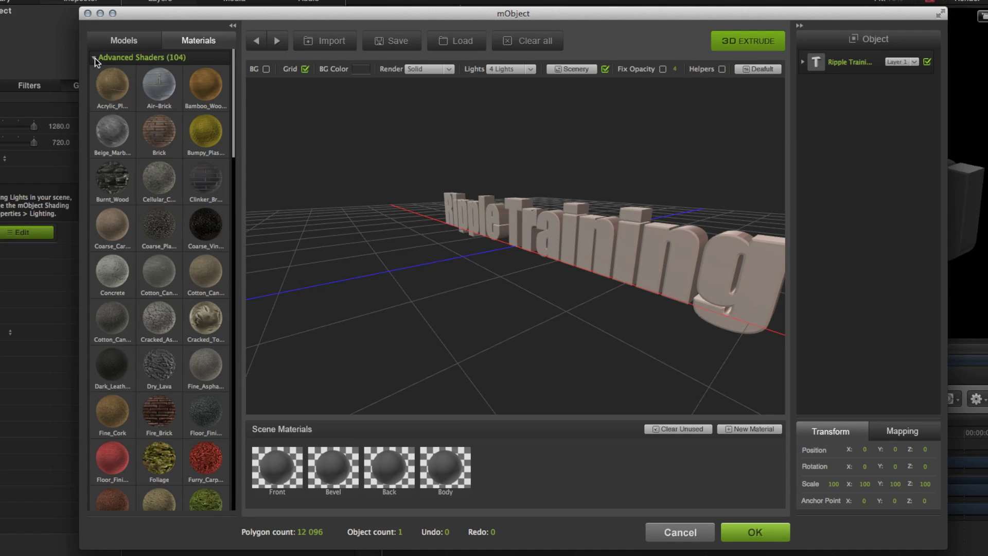
{"action": "left_click", "coordinate": [96, 59]}
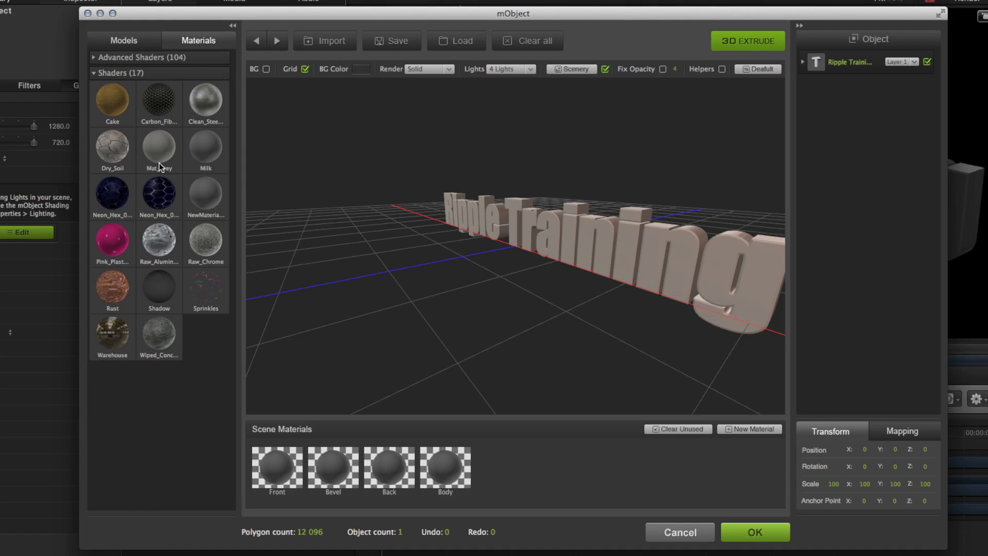
{"action": "left_click", "coordinate": [113, 240]}
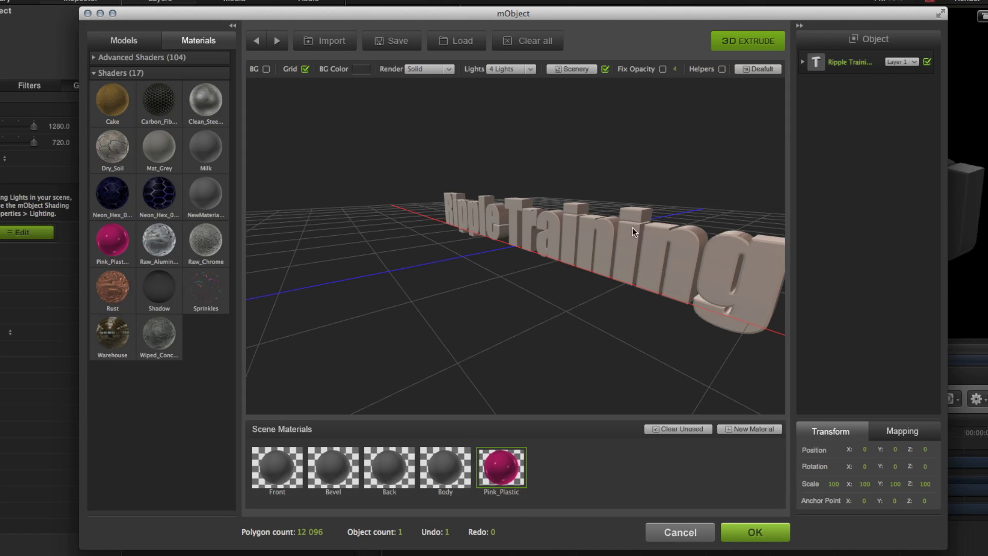
Apply Pink_Plastic to the Ripple Training Front faces and change its colour to blue
{"action": "left_click", "coordinate": [802, 62]}
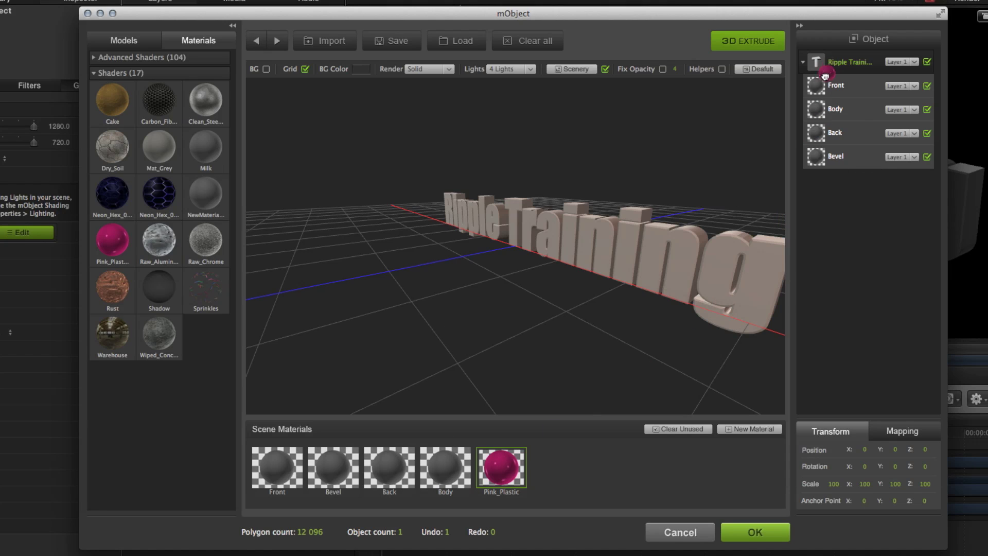
{"action": "left_click_drag", "start_coordinate": [500, 461], "coordinate": [820, 87]}
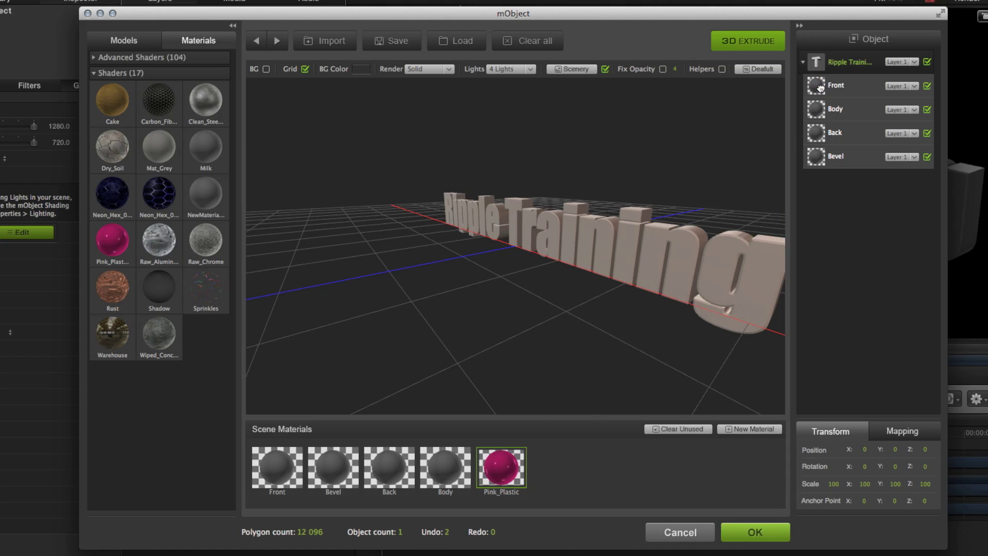
{"action": "double_click", "coordinate": [499, 468]}
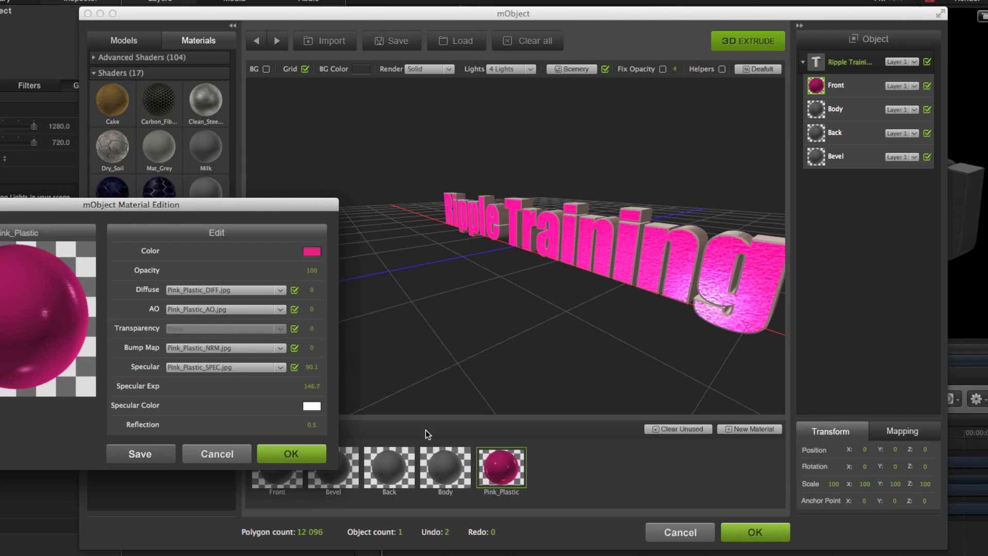
{"action": "left_click", "coordinate": [312, 251]}
{"action": "left_click_drag", "start_coordinate": [183, 365], "coordinate": [171, 379]}
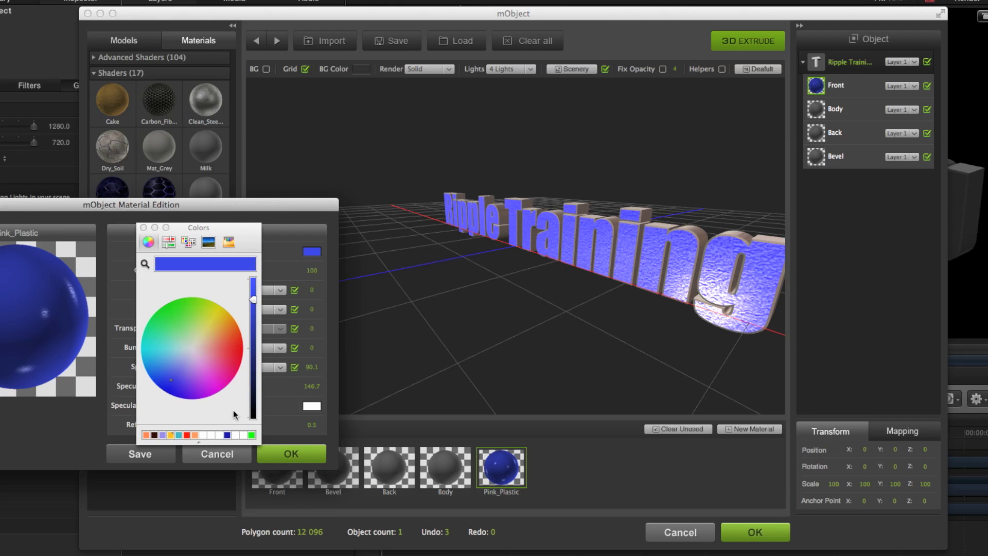
{"action": "left_click", "coordinate": [143, 227]}
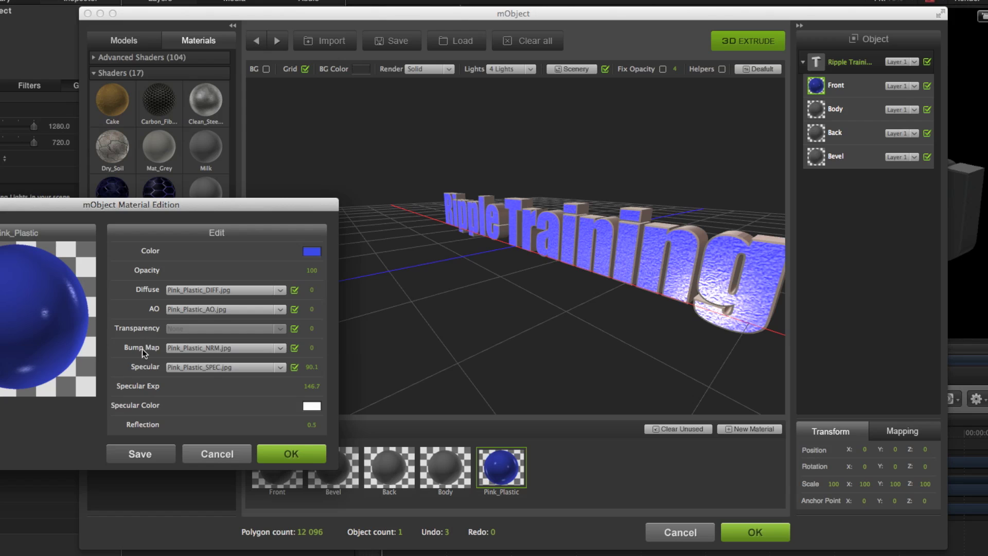
{"action": "left_click", "coordinate": [300, 456]}
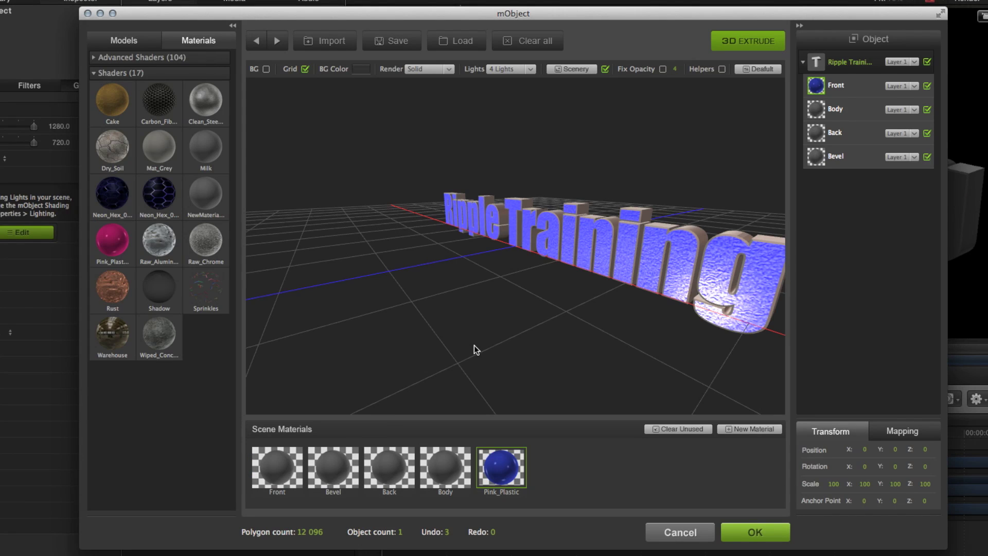
Orbit around the blue-fronted text, then switch to the mObject webpage in Firefox
{"action": "left_click_drag", "start_coordinate": [539, 282], "coordinate": [522, 282]}
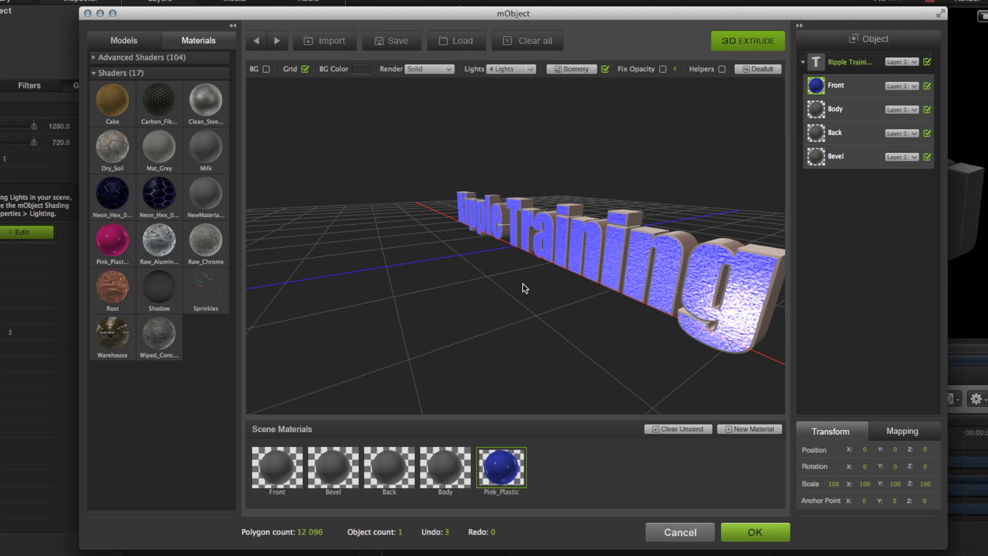
{"action": "left_click_drag", "start_coordinate": [538, 272], "coordinate": [520, 274]}
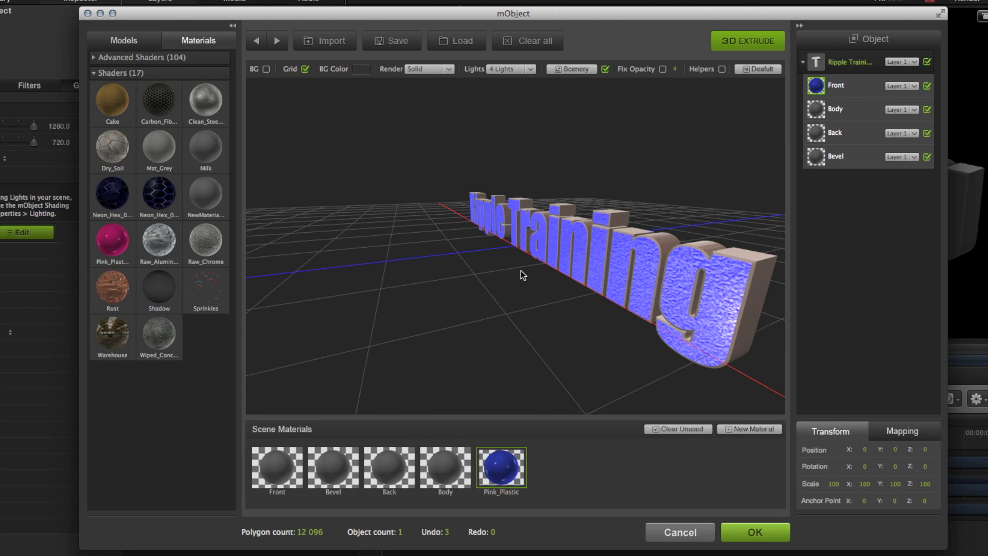
{"action": "key", "text": "super+Tab"}
{"action": "key", "text": "super+Tab"}
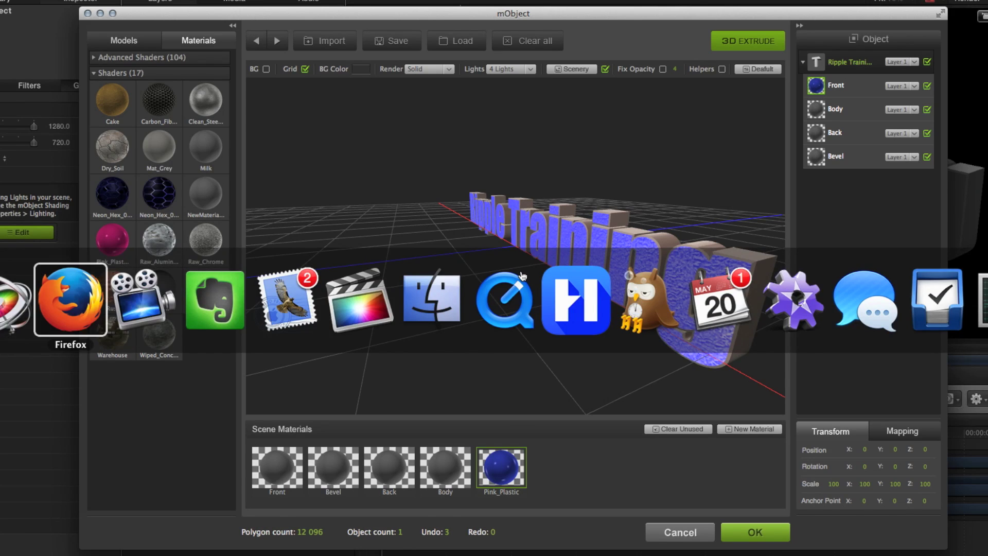
{"action": "mouse_move", "coordinate": [975, 130]}
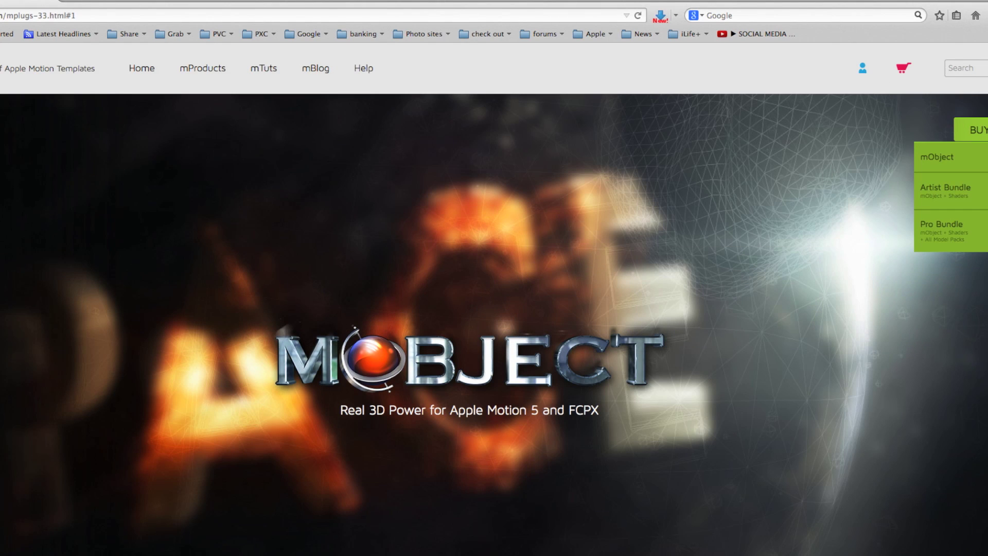
Switch from Firefox's mObject page back to the mObject editor window
{"action": "key", "text": "super+Tab"}
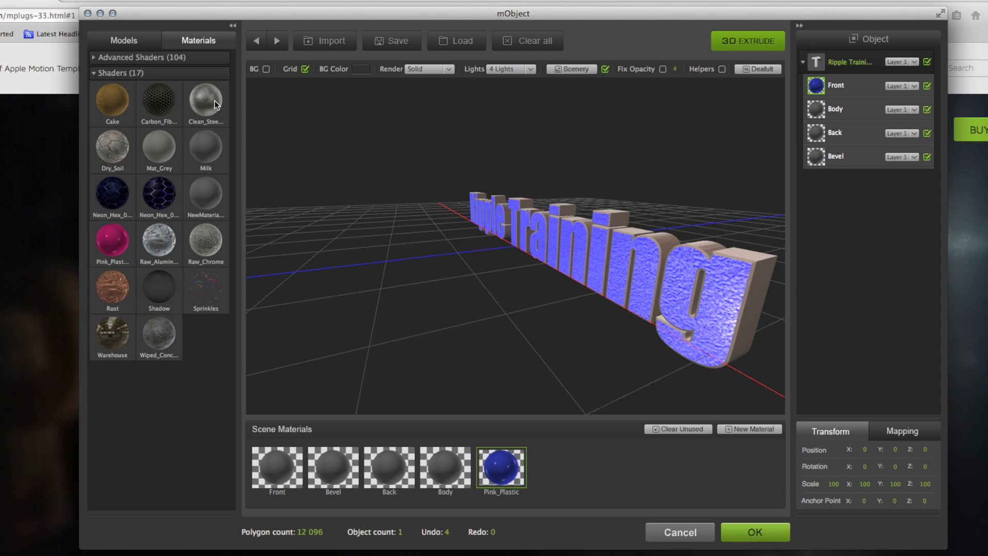
Apply Clean_Steel to the Body and Rust to the Bevel, accept the scene, and return to Motion
{"action": "left_click_drag", "start_coordinate": [216, 105], "coordinate": [332, 270]}
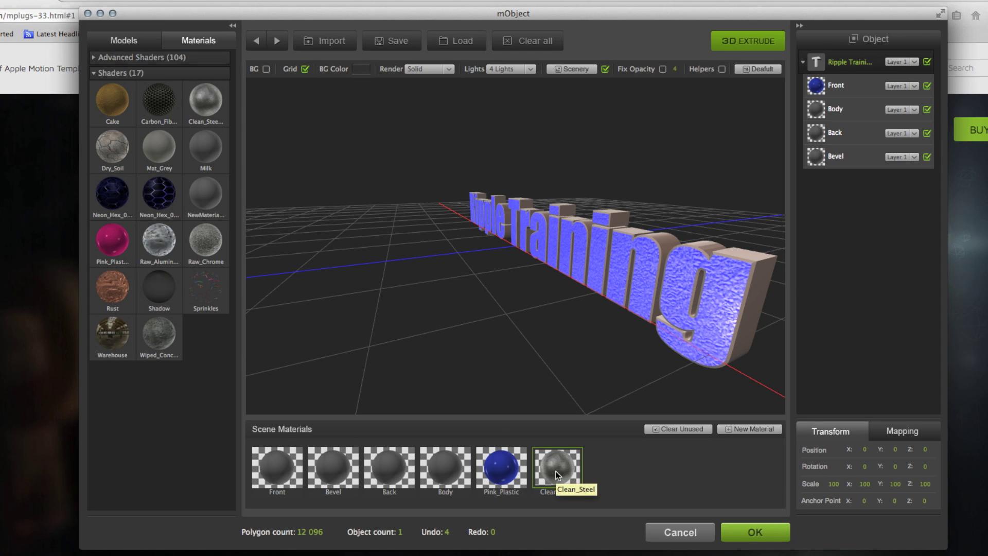
{"action": "mouse_move", "coordinate": [555, 470]}
{"action": "left_mouse_down"}
{"action": "mouse_move", "coordinate": [855, 134]}
{"action": "mouse_move", "coordinate": [853, 109]}
{"action": "left_mouse_up"}
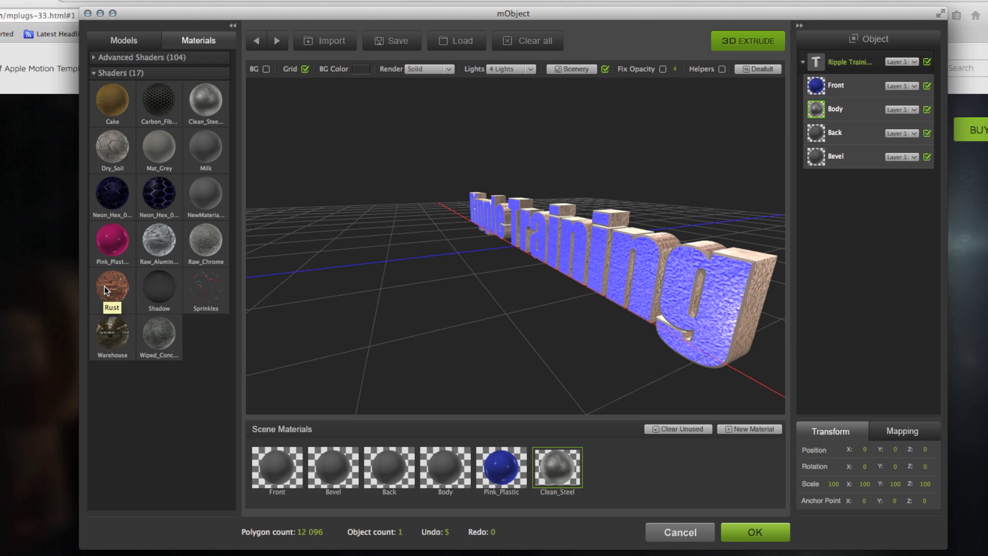
{"action": "left_click_drag", "start_coordinate": [604, 467], "coordinate": [817, 258]}
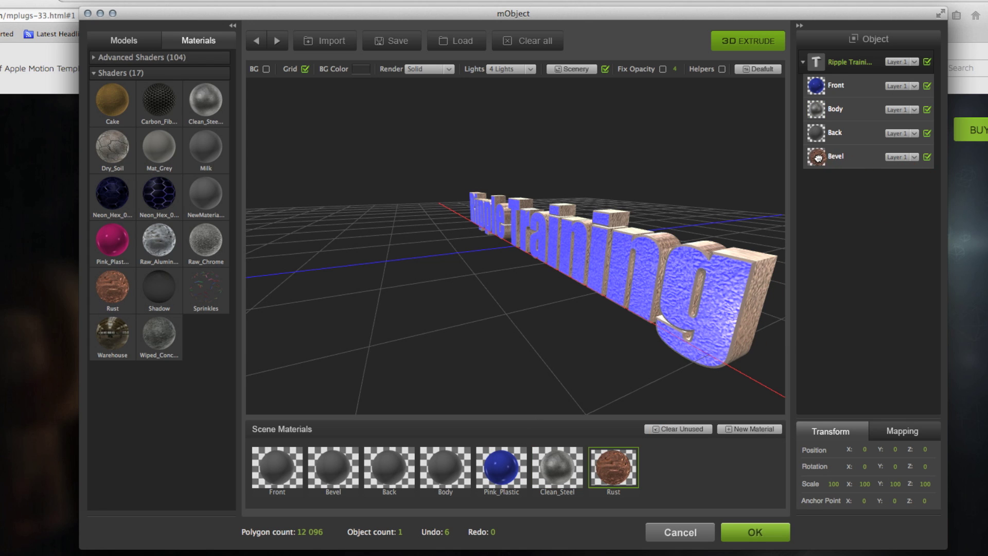
{"action": "left_click_drag", "start_coordinate": [816, 258], "coordinate": [818, 158]}
{"action": "mouse_move", "coordinate": [758, 185]}
{"action": "left_mouse_down"}
{"action": "mouse_move", "coordinate": [643, 209]}
{"action": "mouse_move", "coordinate": [624, 225]}
{"action": "mouse_move", "coordinate": [596, 219]}
{"action": "left_mouse_up"}
{"action": "left_click", "coordinate": [739, 538]}
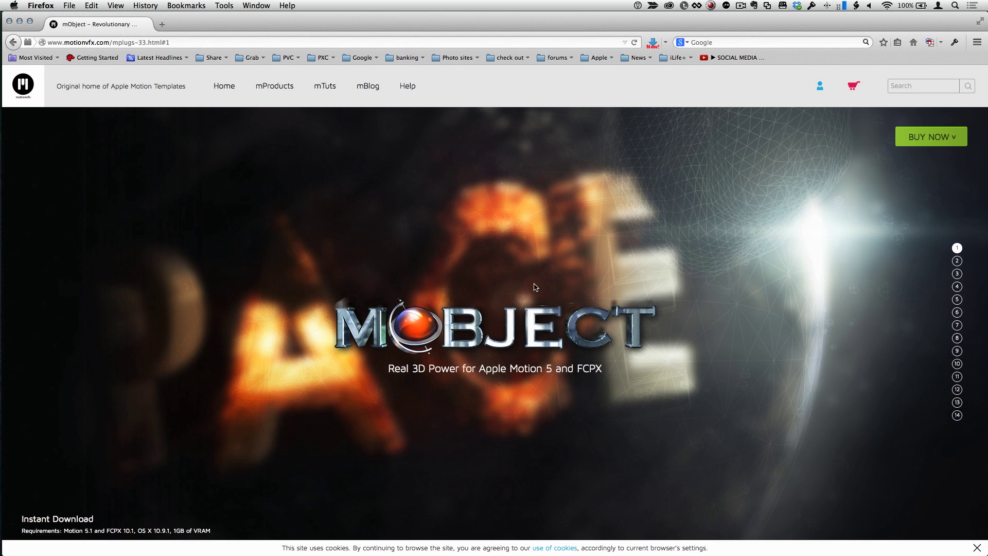
{"action": "key", "text": "super+Tab"}
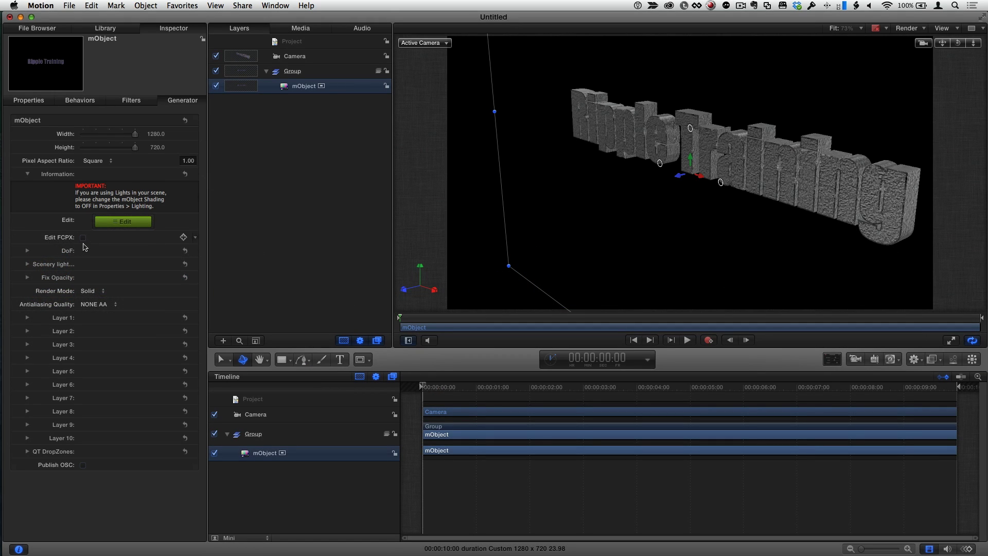
Preview a grey Scenery backdrop, set Scenery back to 0%, and reopen the mObject editor
{"action": "left_click", "coordinate": [28, 265]}
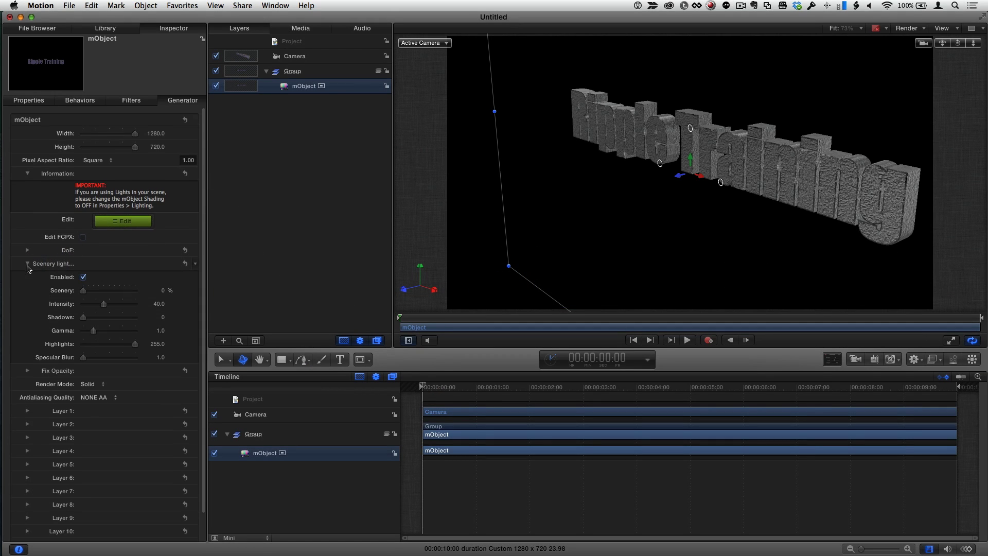
{"action": "left_click_drag", "start_coordinate": [84, 290], "coordinate": [155, 293]}
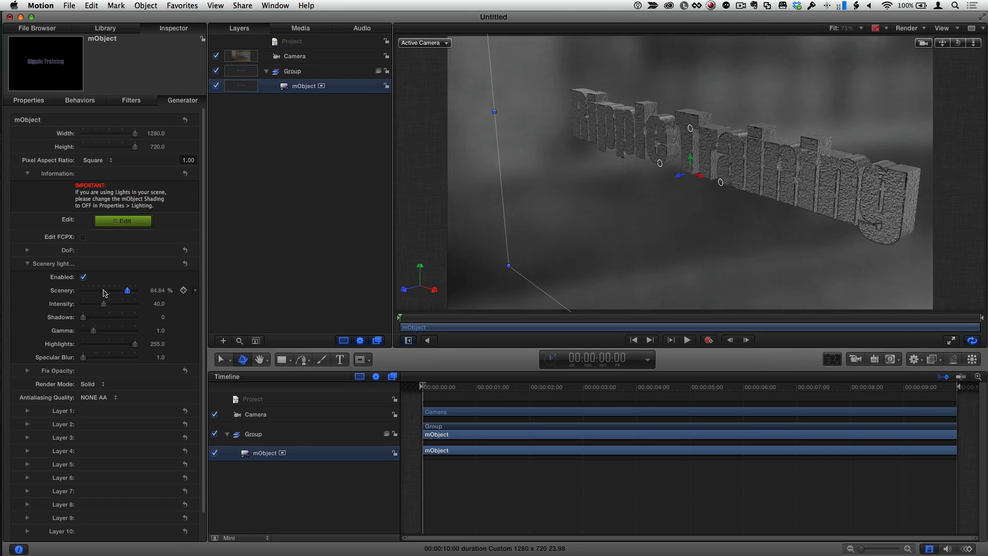
{"action": "left_click_drag", "start_coordinate": [130, 294], "coordinate": [83, 291]}
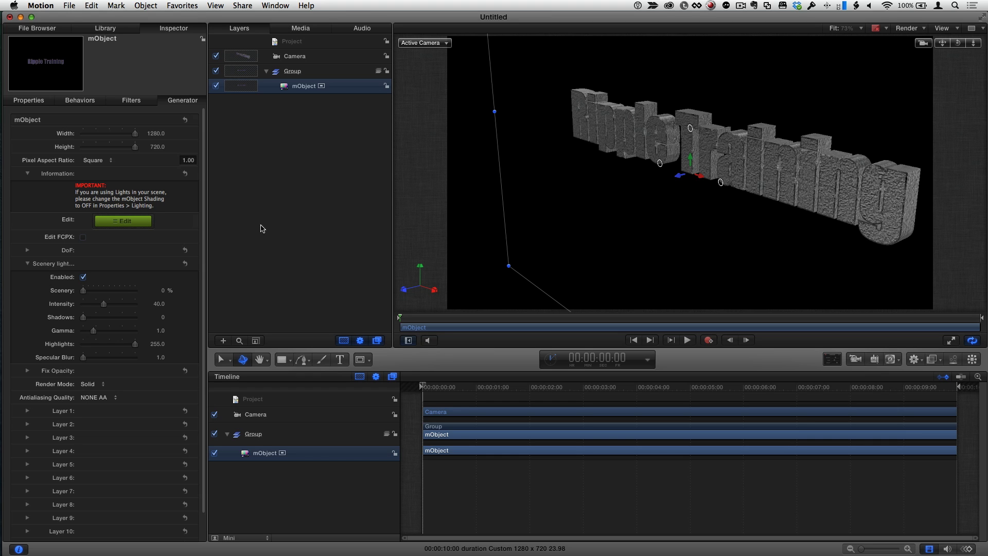
{"action": "left_click", "coordinate": [132, 223]}
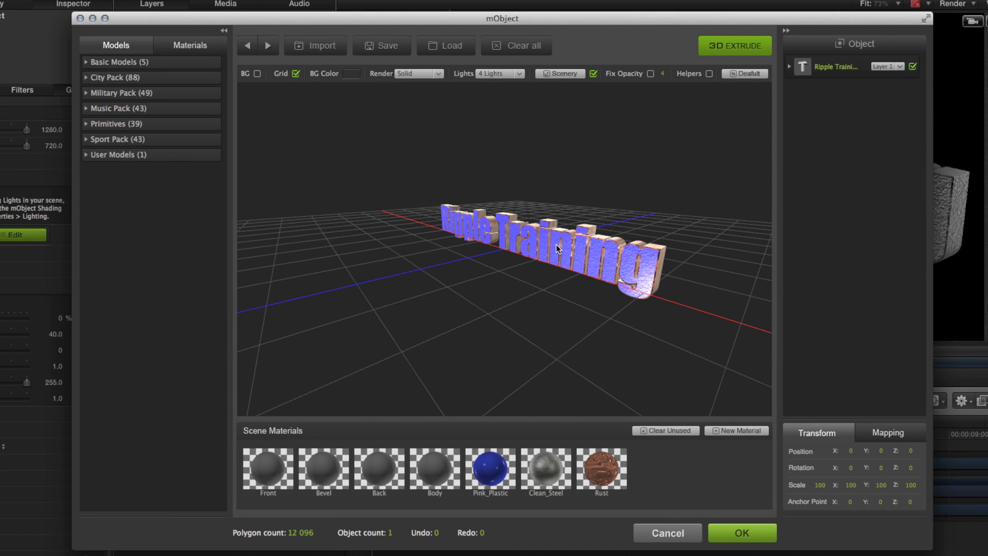
Enable BG and surround the text with the Winter Backyard_Blurred scenery
{"action": "mouse_move", "coordinate": [556, 248]}
{"action": "left_mouse_down"}
{"action": "mouse_move", "coordinate": [521, 253]}
{"action": "mouse_move", "coordinate": [600, 243]}
{"action": "left_mouse_up"}
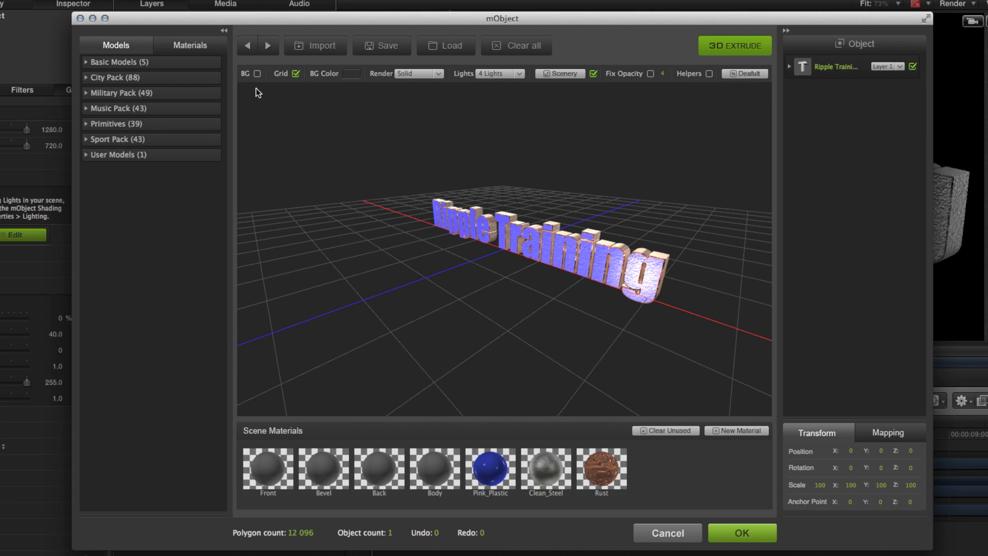
{"action": "left_click", "coordinate": [257, 73]}
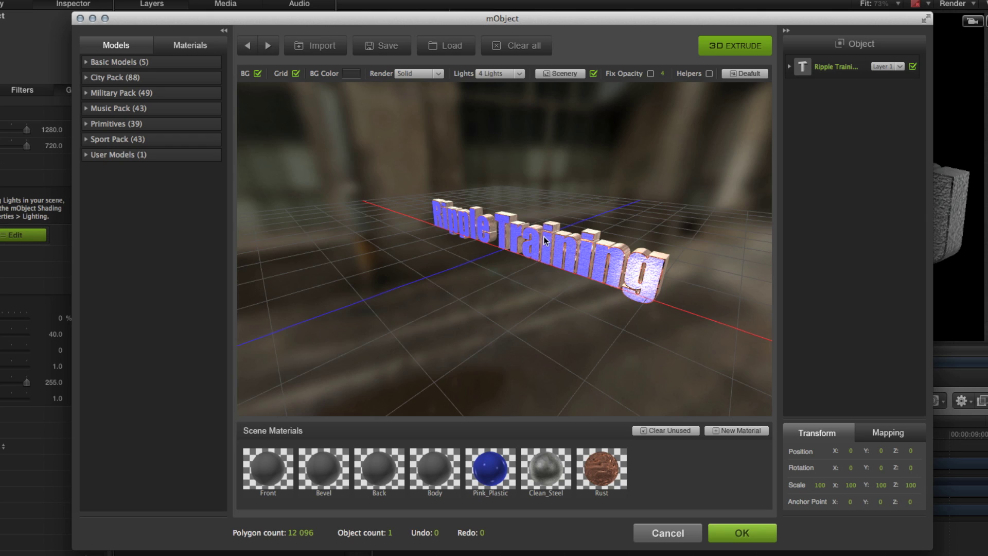
{"action": "mouse_move", "coordinate": [544, 236]}
{"action": "left_mouse_down"}
{"action": "mouse_move", "coordinate": [561, 208]}
{"action": "mouse_move", "coordinate": [284, 169]}
{"action": "mouse_move", "coordinate": [416, 263]}
{"action": "mouse_move", "coordinate": [577, 197]}
{"action": "left_mouse_up"}
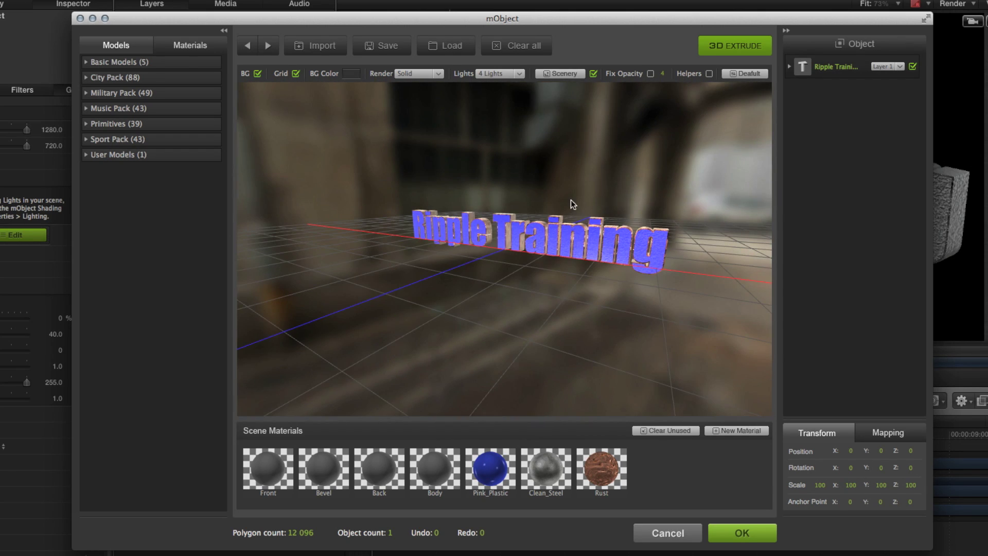
{"action": "left_click", "coordinate": [560, 74]}
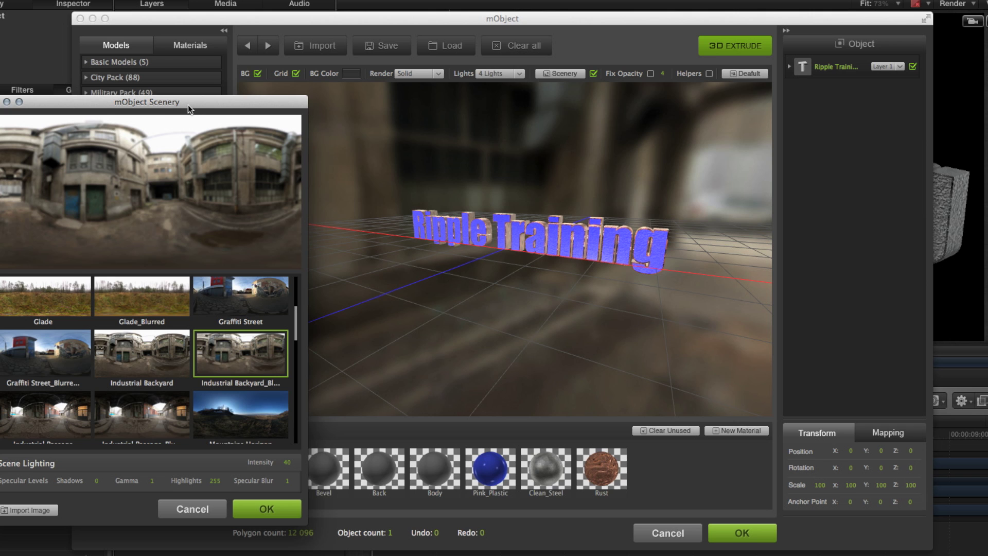
{"action": "left_click_drag", "start_coordinate": [188, 105], "coordinate": [344, 71]}
{"action": "scroll", "coordinate": [315, 325], "scroll_direction": "down", "scroll_amount": 2}
{"action": "scroll", "coordinate": [314, 326], "scroll_direction": "down", "scroll_amount": 3}
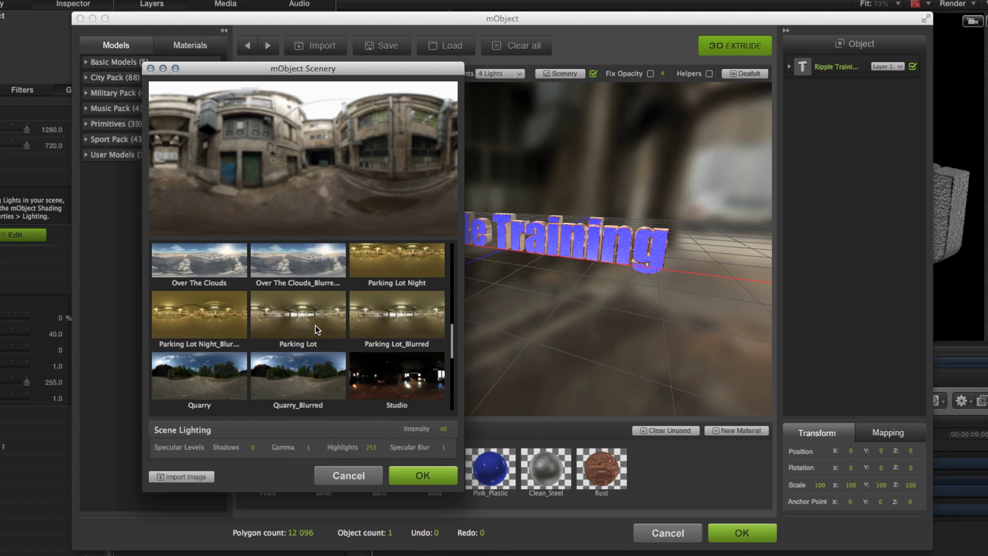
{"action": "scroll", "coordinate": [315, 324], "scroll_direction": "down", "scroll_amount": 2}
{"action": "scroll", "coordinate": [315, 325], "scroll_direction": "down", "scroll_amount": 3}
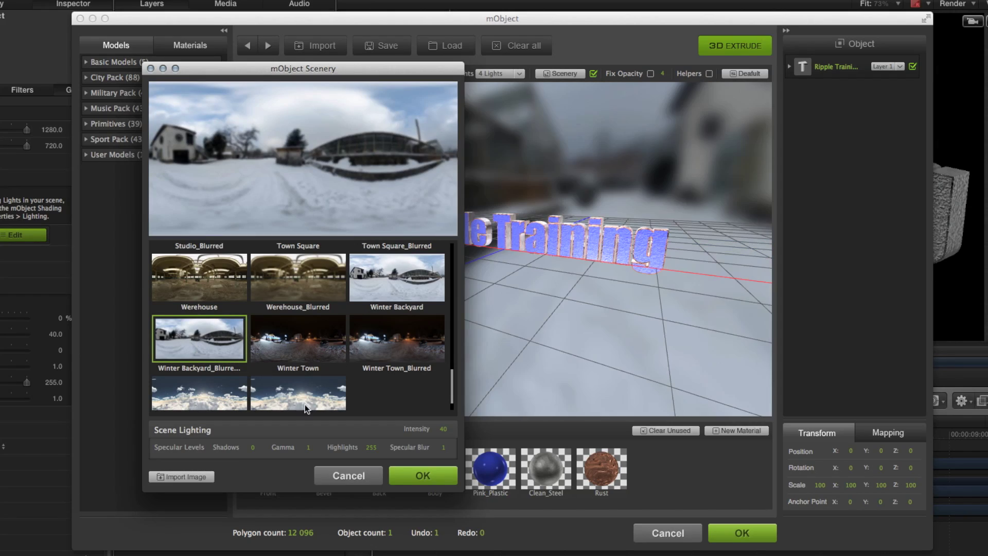
{"action": "left_click", "coordinate": [414, 476]}
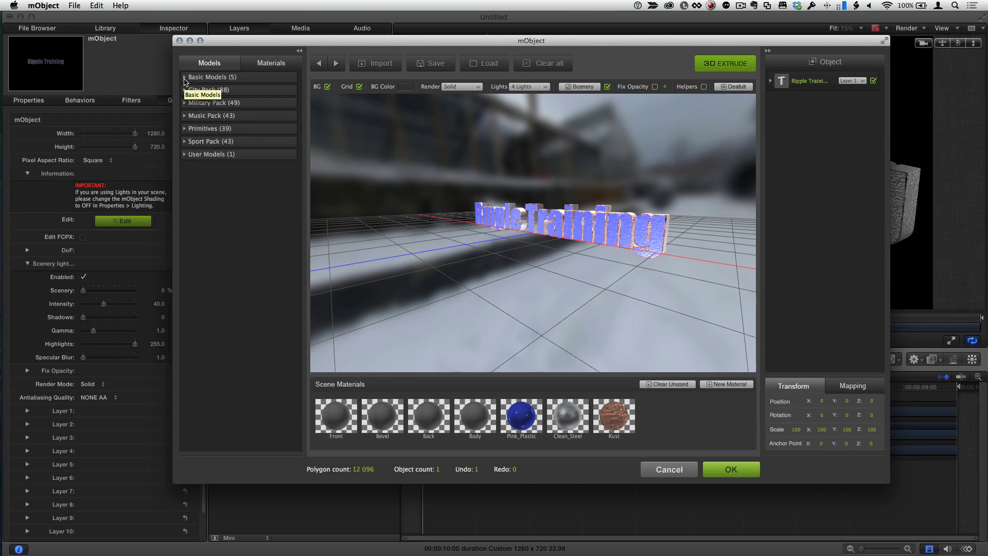
Import the lambo car model from Basic Models and place it on Layer 2
{"action": "left_click", "coordinate": [184, 79]}
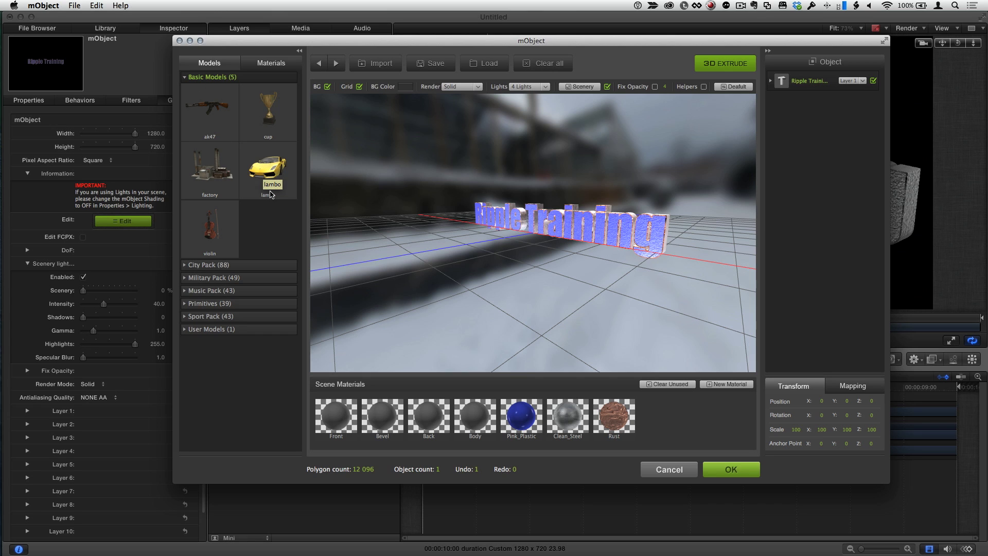
{"action": "double_click", "coordinate": [272, 178]}
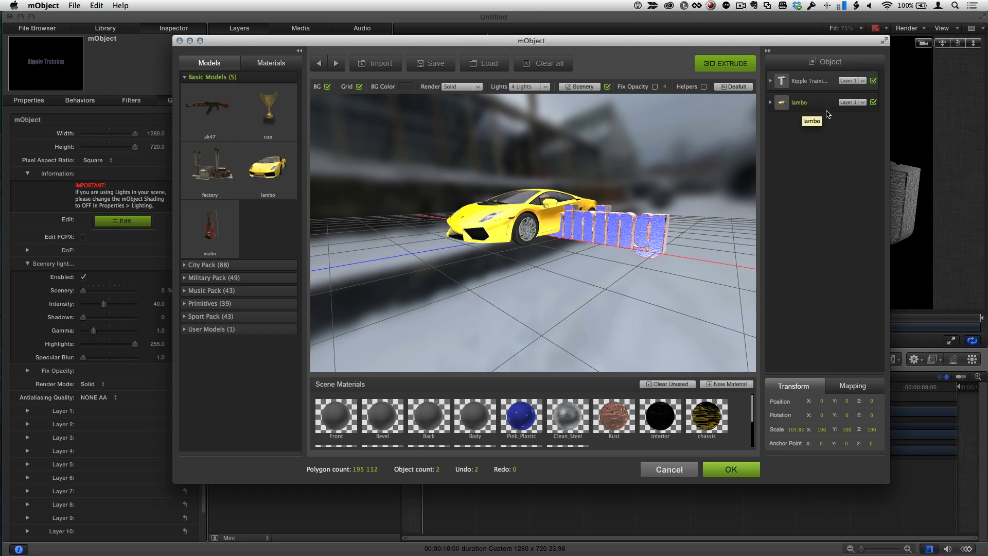
{"action": "left_click", "coordinate": [863, 103]}
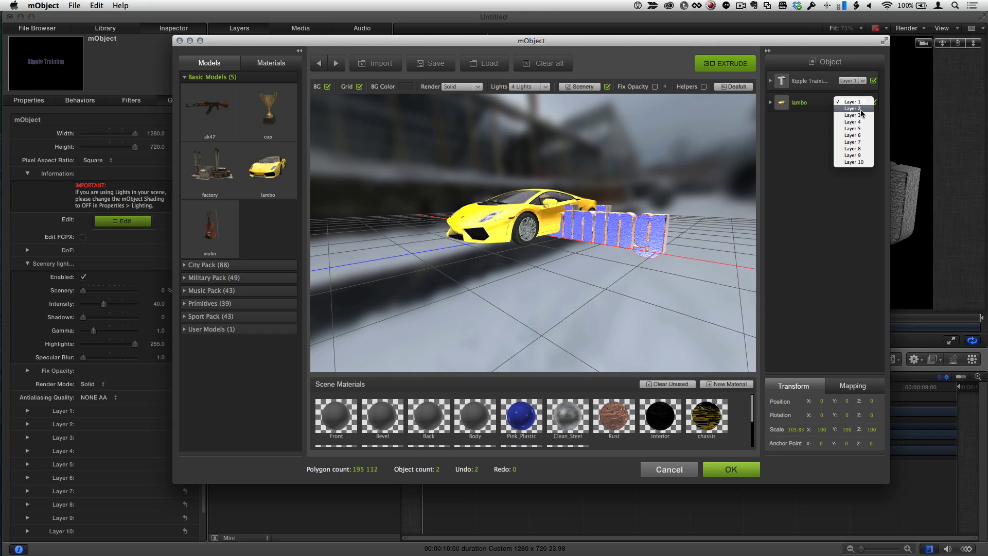
{"action": "left_click", "coordinate": [859, 108]}
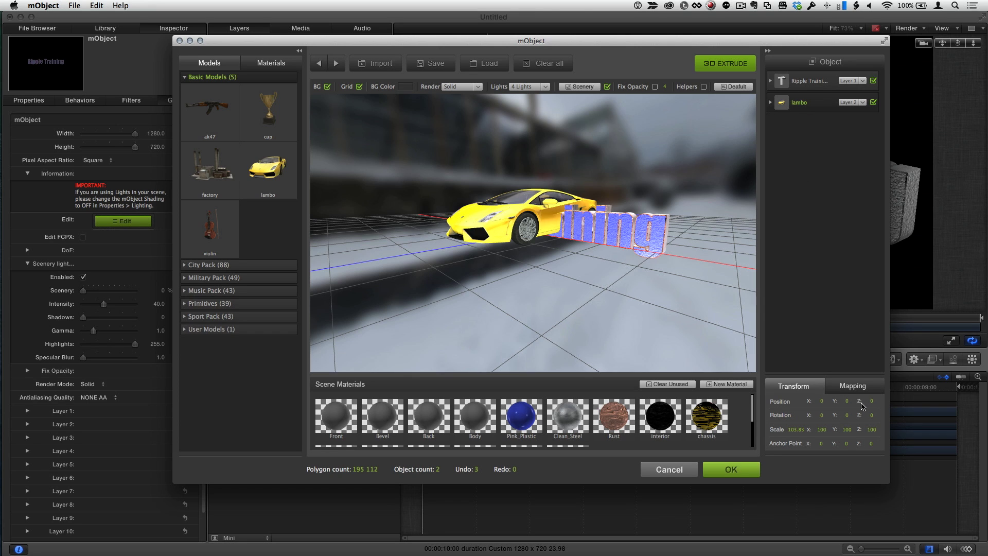
Move the car behind the text to about Position Z -285 and apply the scene
{"action": "left_click_drag", "start_coordinate": [872, 405], "coordinate": [934, 405]}
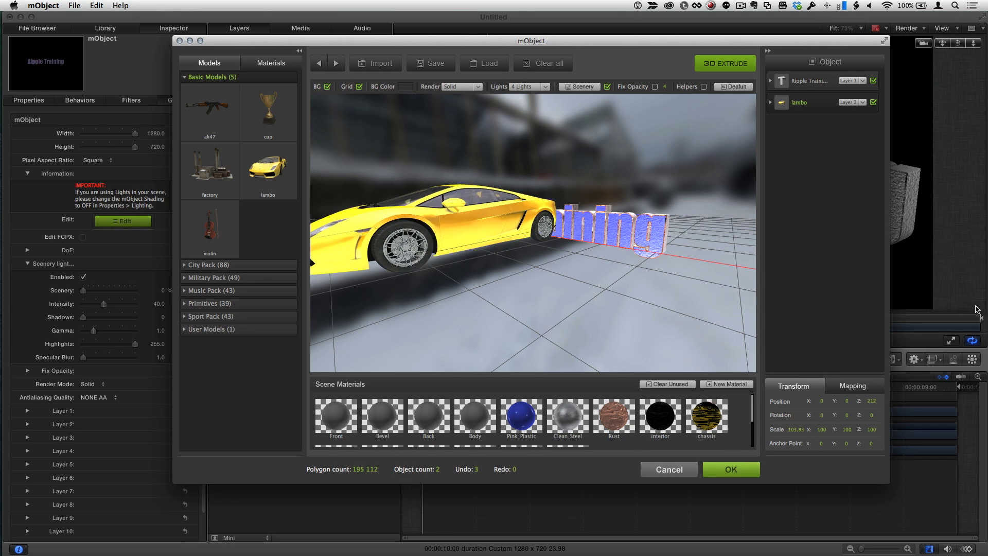
{"action": "mouse_move", "coordinate": [495, 324]}
{"action": "left_mouse_down"}
{"action": "mouse_move", "coordinate": [516, 304]}
{"action": "mouse_move", "coordinate": [601, 292]}
{"action": "mouse_move", "coordinate": [567, 300]}
{"action": "mouse_move", "coordinate": [543, 262]}
{"action": "mouse_move", "coordinate": [479, 262]}
{"action": "mouse_move", "coordinate": [643, 244]}
{"action": "mouse_move", "coordinate": [448, 252]}
{"action": "left_mouse_up"}
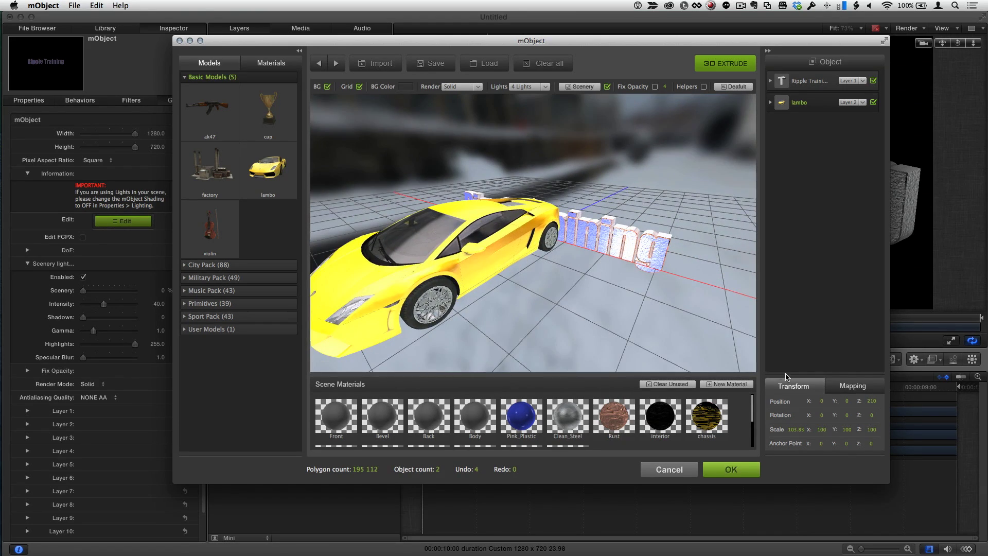
{"action": "left_click_drag", "start_coordinate": [870, 403], "coordinate": [280, 316]}
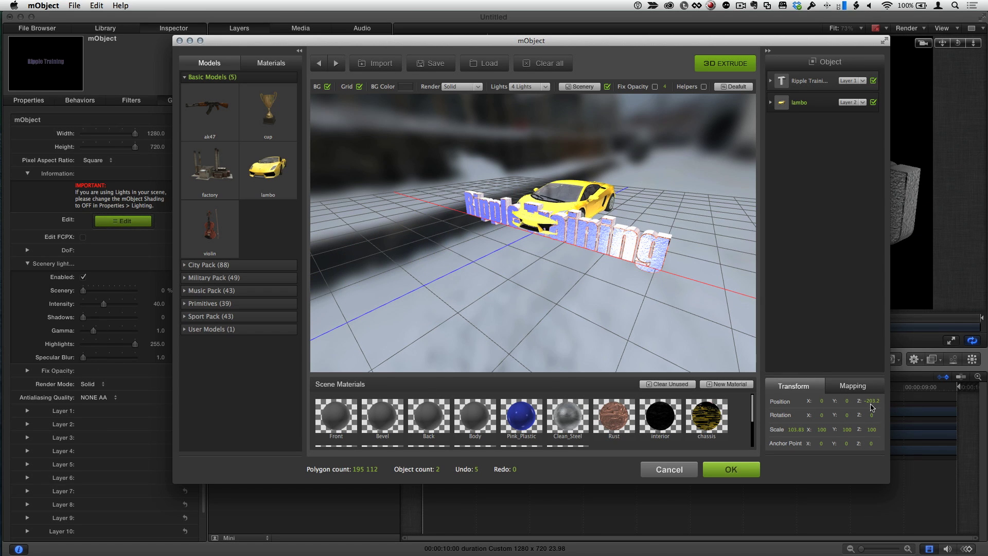
{"action": "left_click_drag", "start_coordinate": [872, 404], "coordinate": [442, 332]}
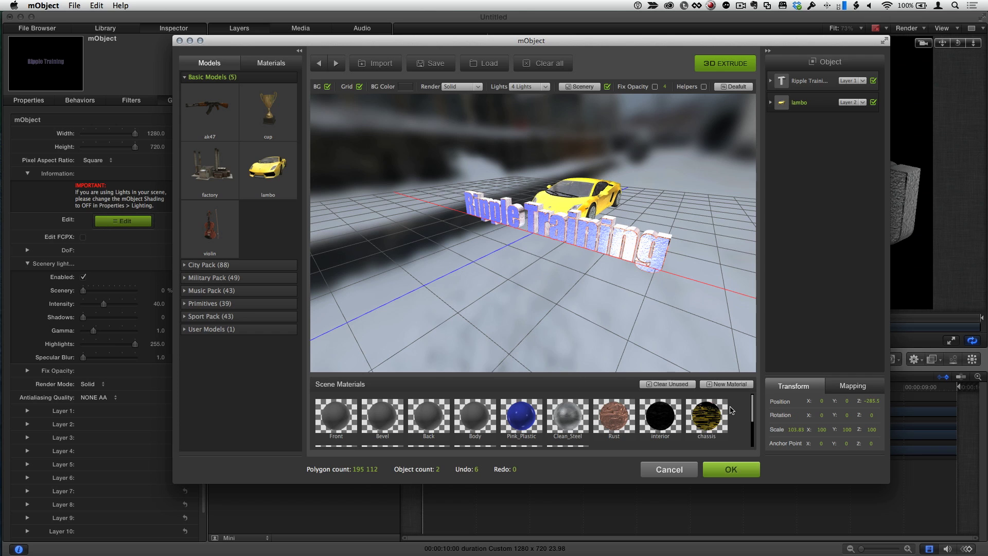
{"action": "left_click", "coordinate": [730, 469]}
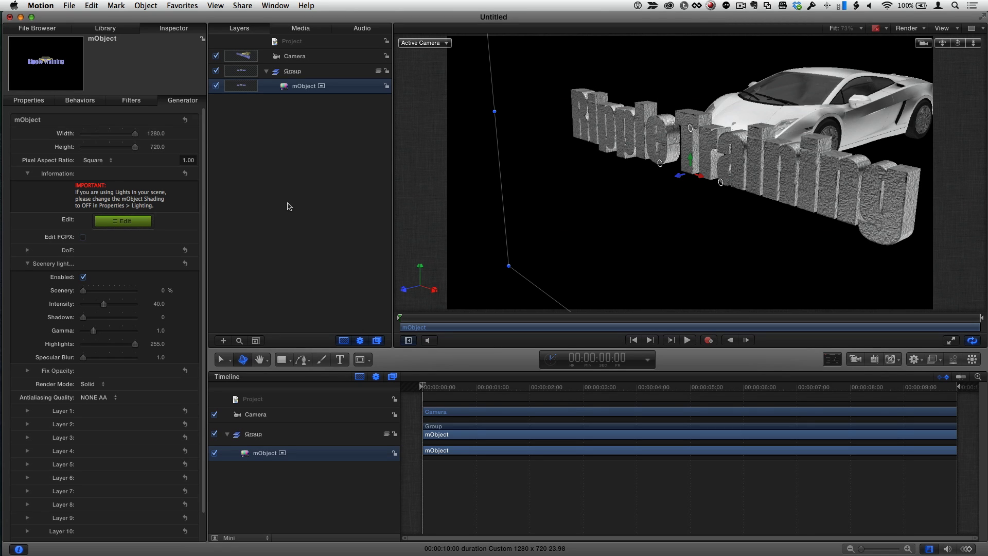
Switch to the mObject MacBreak project from the Window menu
{"action": "left_click", "coordinate": [275, 6]}
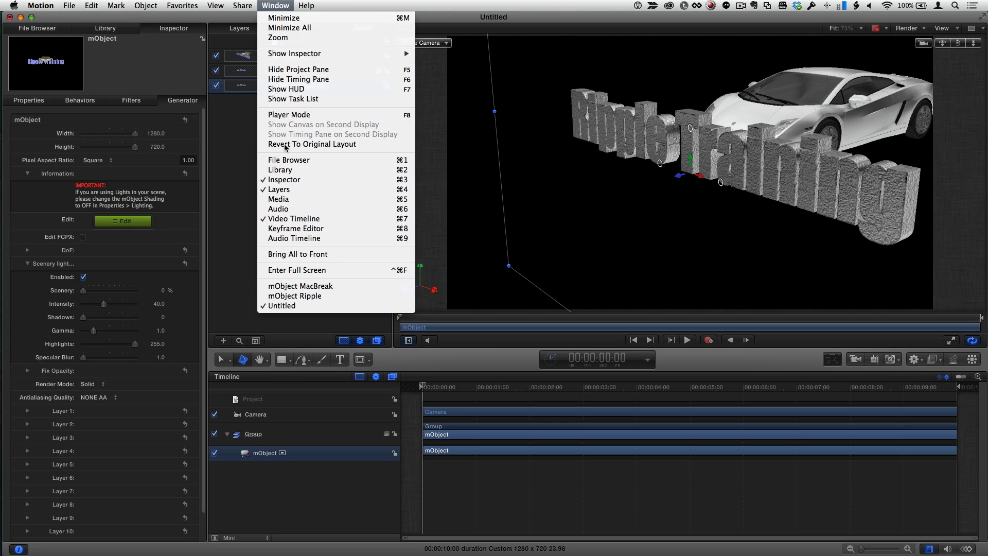
{"action": "left_click", "coordinate": [300, 286]}
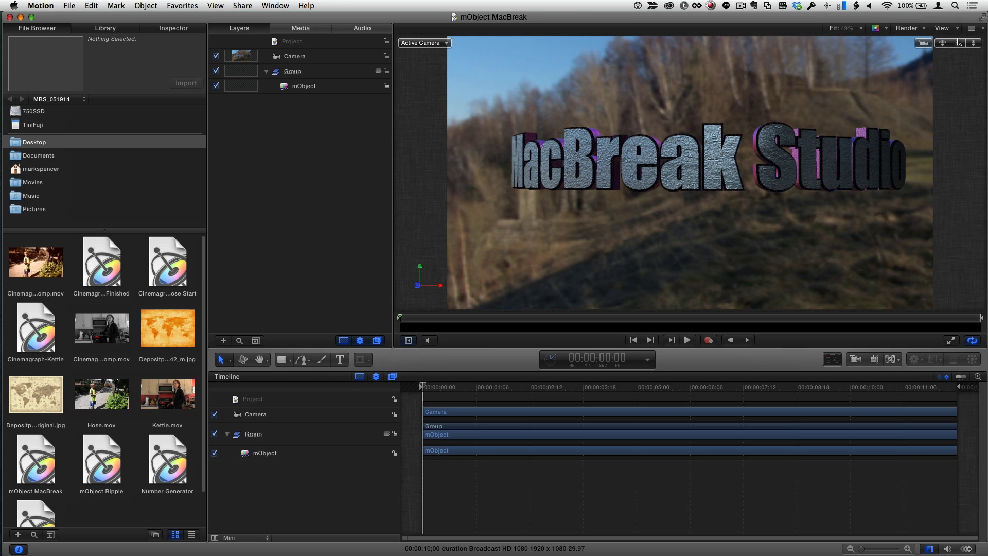
Select the mObject layer, orbit around the MacBreak Studio text, and show its generator parameters
{"action": "left_click_drag", "start_coordinate": [957, 42], "coordinate": [950, 45]}
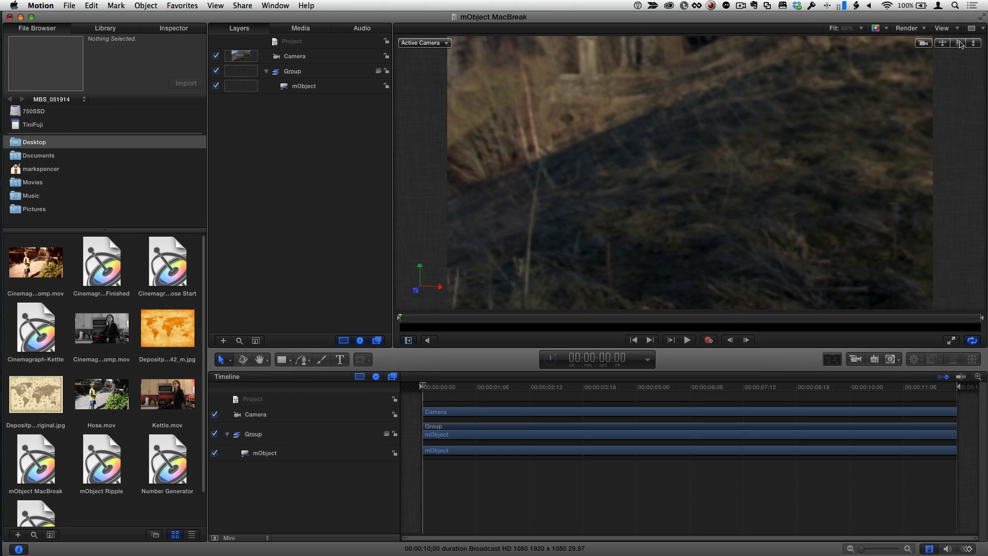
{"action": "key", "text": "super+z"}
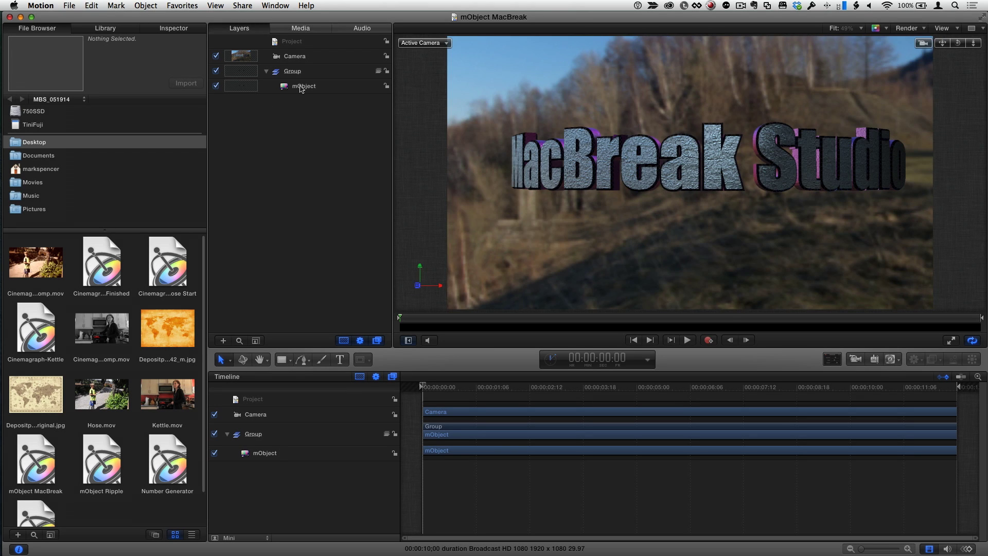
{"action": "left_click", "coordinate": [300, 86]}
{"action": "left_click_drag", "start_coordinate": [958, 43], "coordinate": [656, 52]}
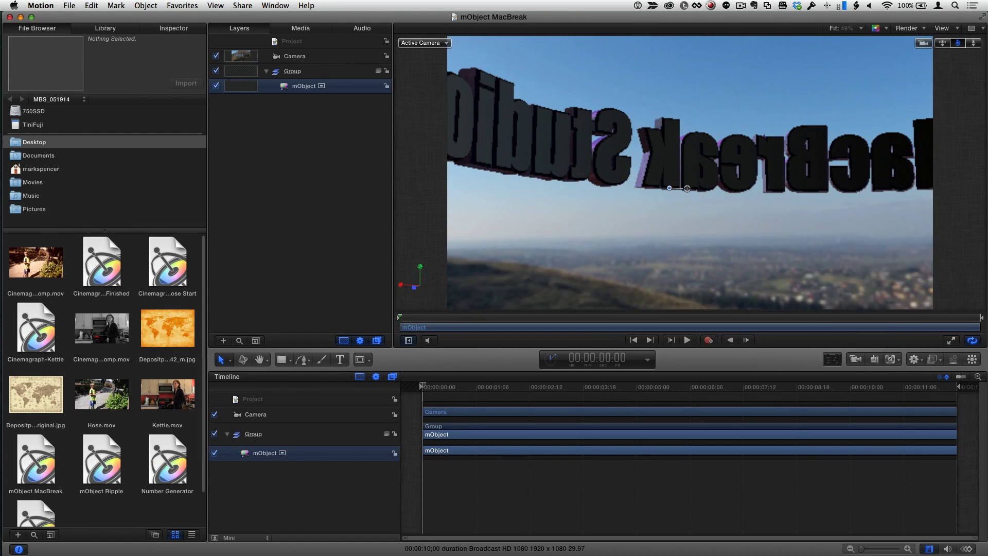
{"action": "mouse_move", "coordinate": [657, 53]}
{"action": "left_mouse_down"}
{"action": "mouse_move", "coordinate": [471, 57]}
{"action": "mouse_move", "coordinate": [504, 69]}
{"action": "left_mouse_up"}
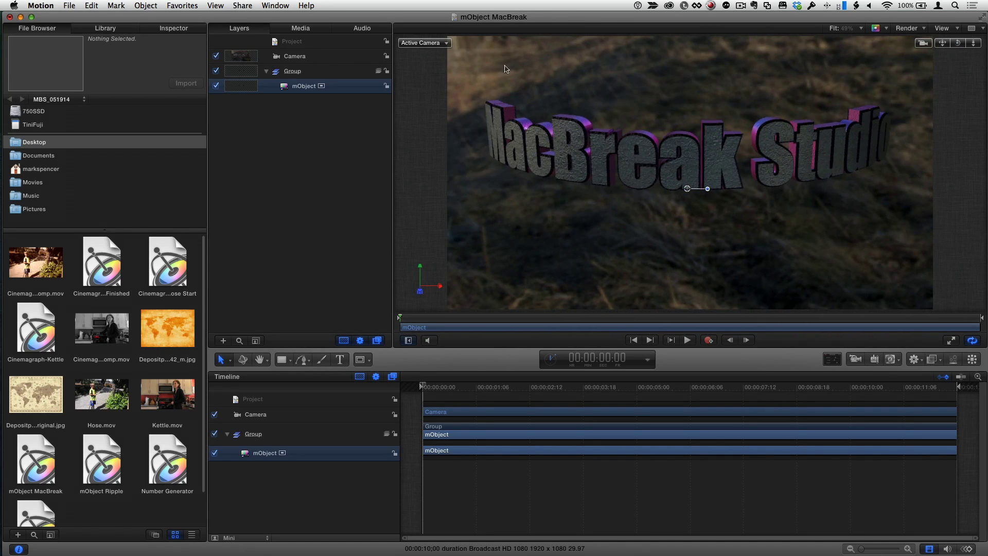
{"action": "left_click", "coordinate": [172, 30]}
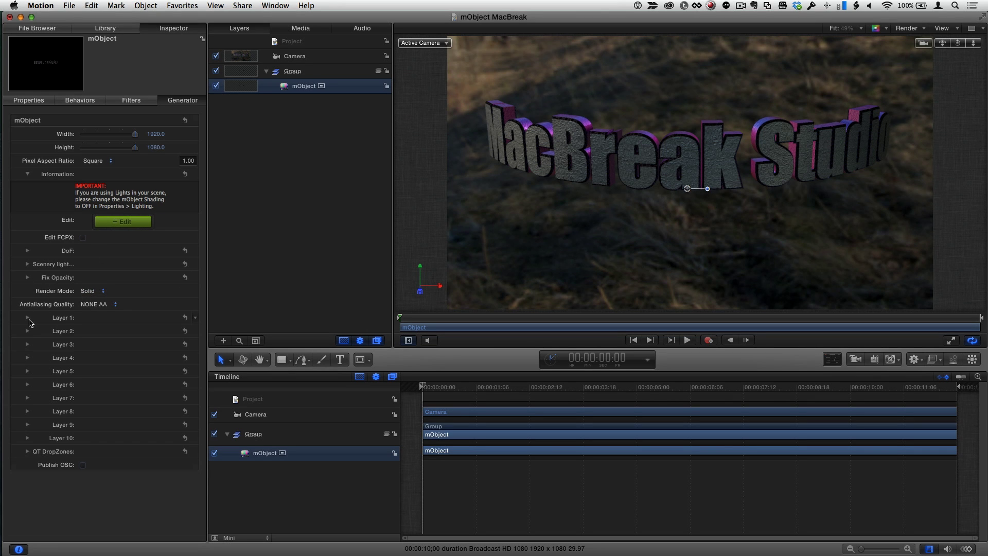
Bend the Layer 1 MacBreak Studio text to about 15%, orbit it, and list open projects
{"action": "left_click", "coordinate": [28, 317]}
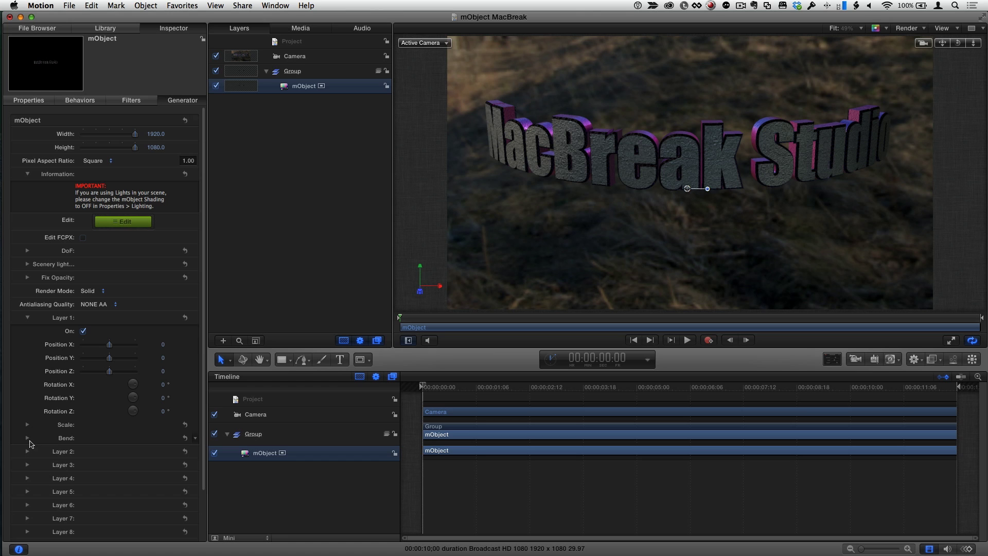
{"action": "left_click", "coordinate": [27, 438]}
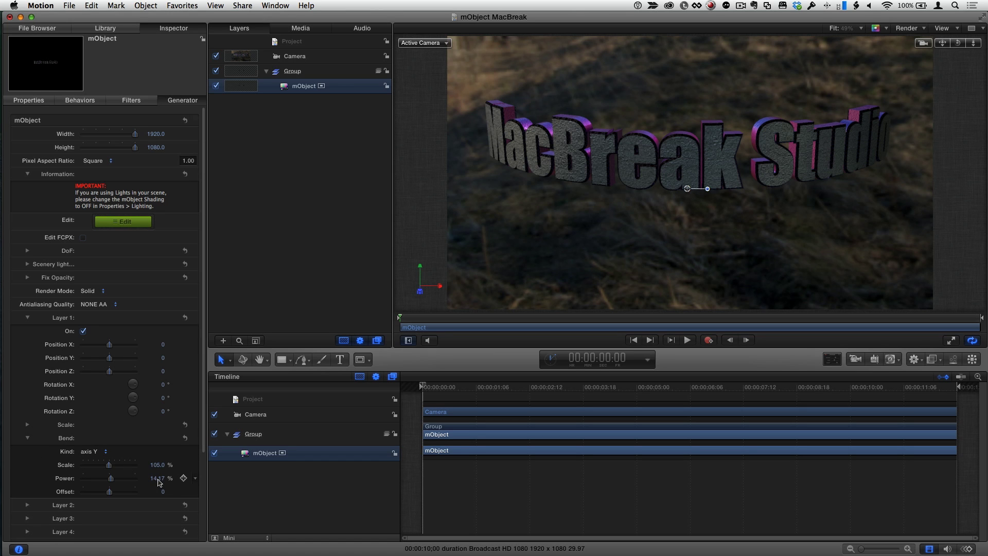
{"action": "left_click_drag", "start_coordinate": [157, 481], "coordinate": [157, 480]}
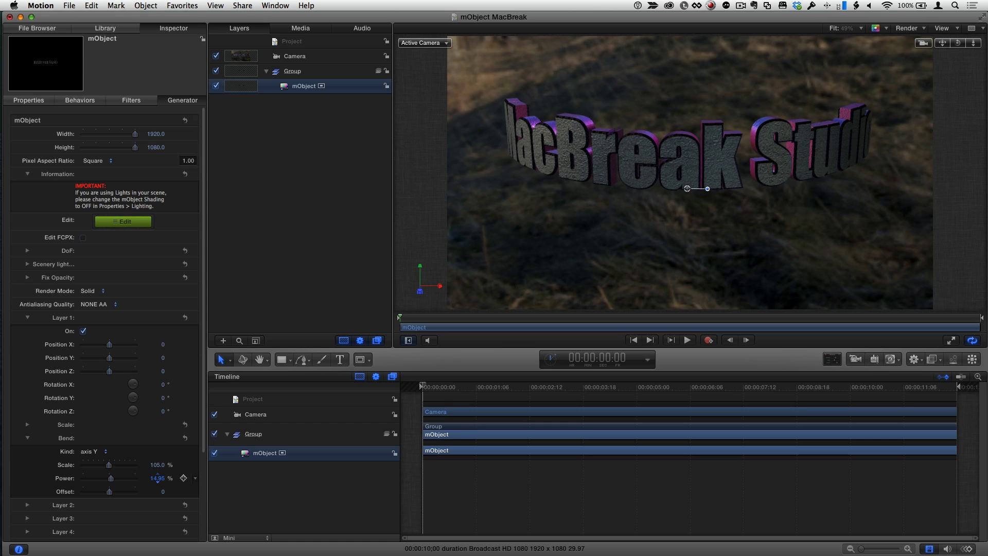
{"action": "left_click_drag", "start_coordinate": [959, 45], "coordinate": [957, 45]}
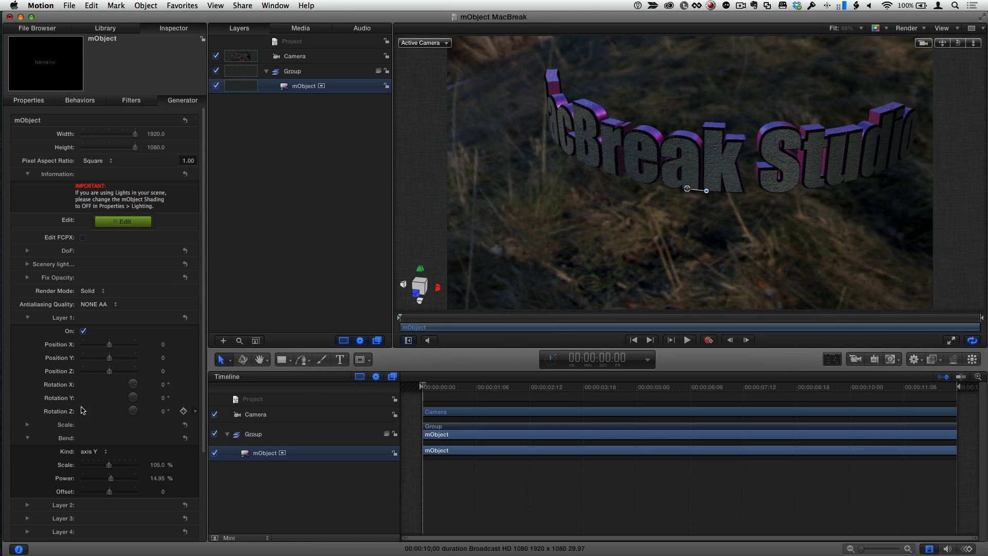
{"action": "mouse_move", "coordinate": [943, 43]}
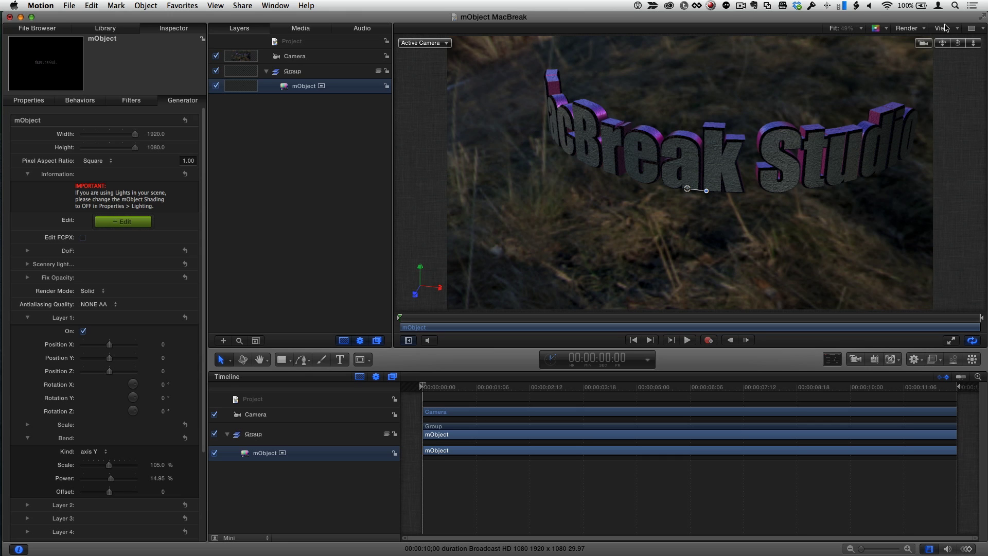
{"action": "left_click_drag", "start_coordinate": [955, 43], "coordinate": [959, 44]}
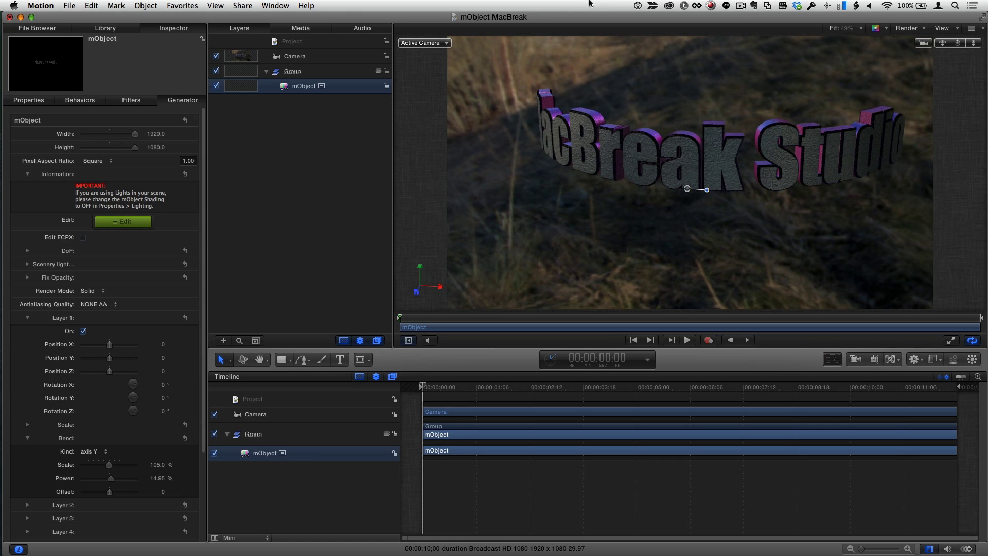
{"action": "left_click", "coordinate": [273, 5]}
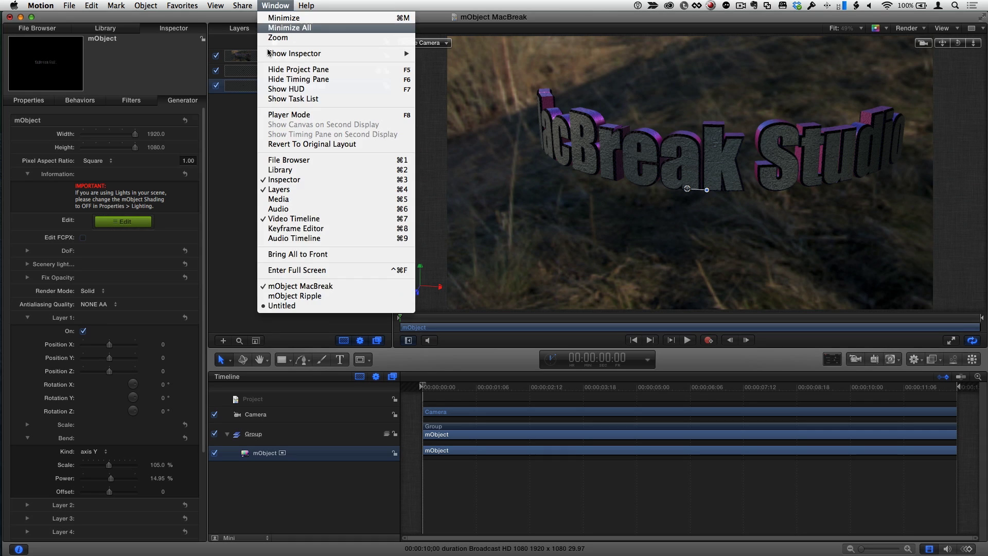
Switch to the mObject Ripple project and return the playhead to the start
{"action": "left_click", "coordinate": [319, 295]}
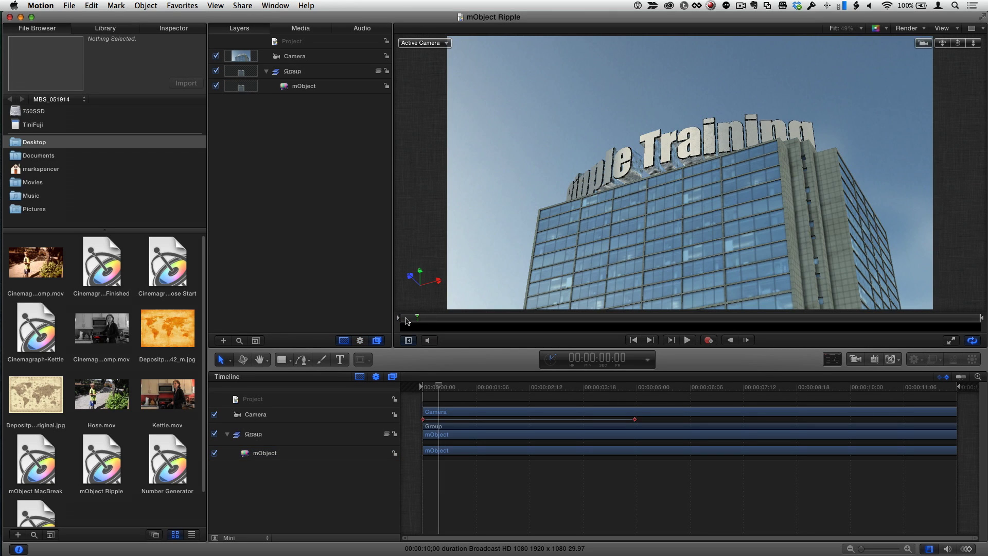
{"action": "left_click", "coordinate": [406, 321]}
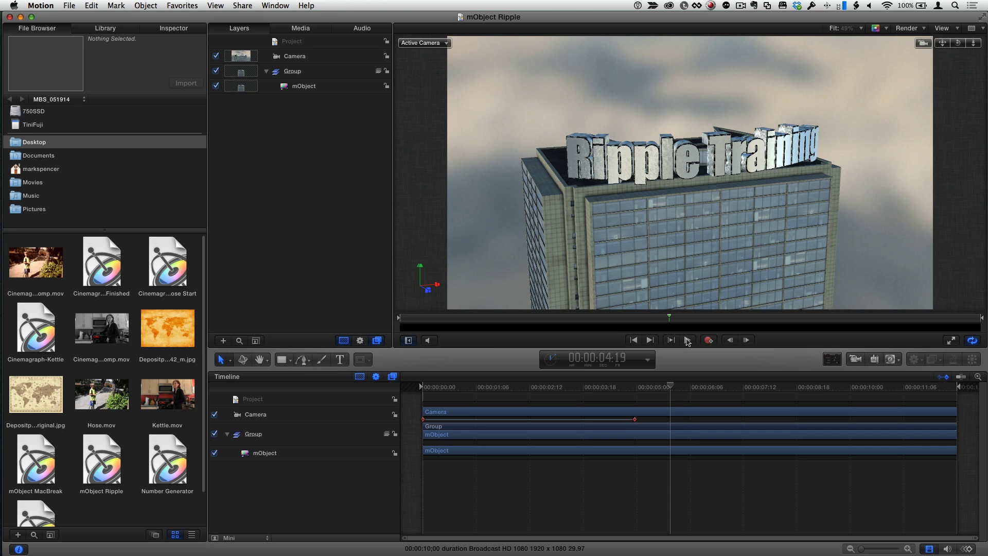
Switch to Final Cut Pro, browse the mObject generators, and show the mObject clip's parameters
{"action": "key", "text": "super+Tab"}
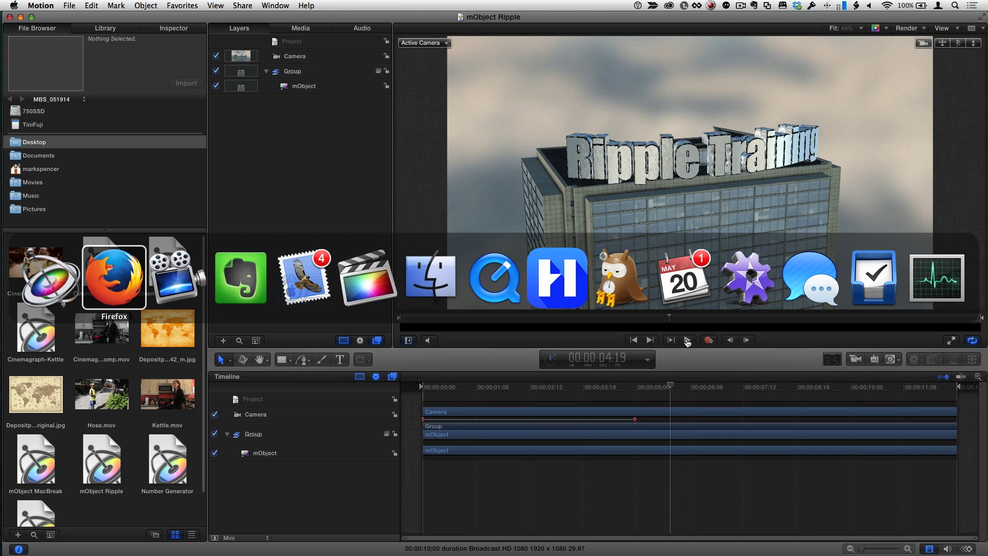
{"action": "key", "text": "super+Tab"}
{"action": "key", "text": "super+Tab"}
{"action": "key", "text": "super+Tab"}
{"action": "key", "text": "super+Tab"}
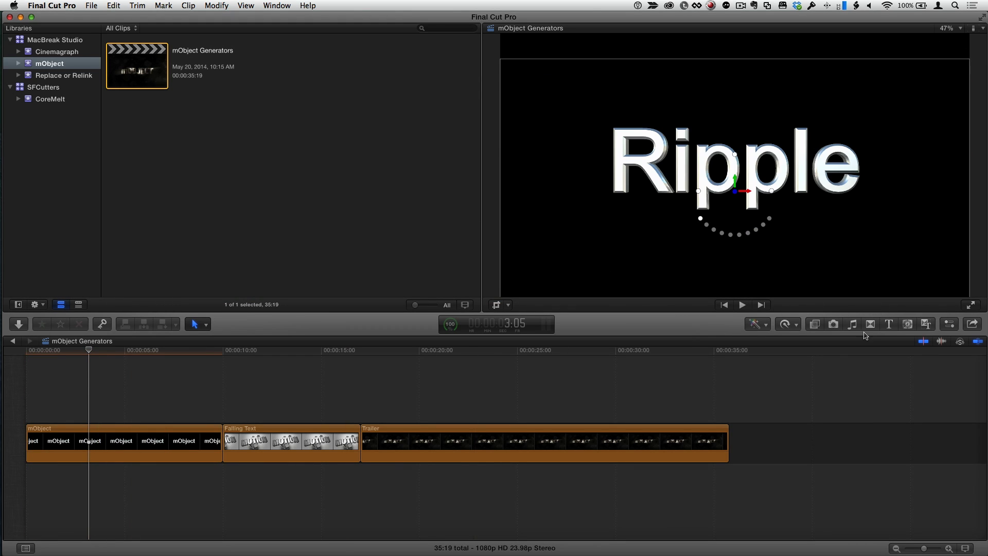
{"action": "left_click", "coordinate": [908, 324]}
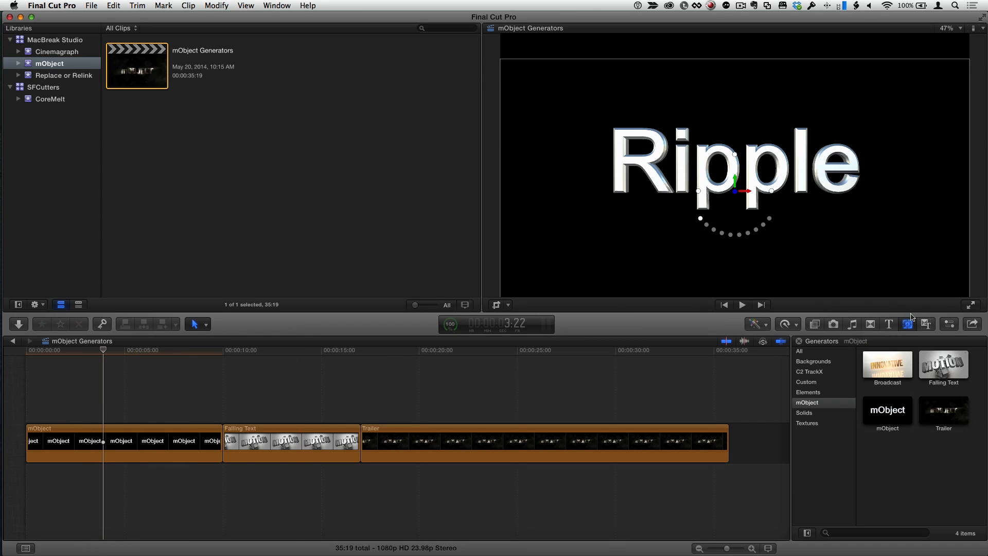
{"action": "left_click", "coordinate": [950, 324]}
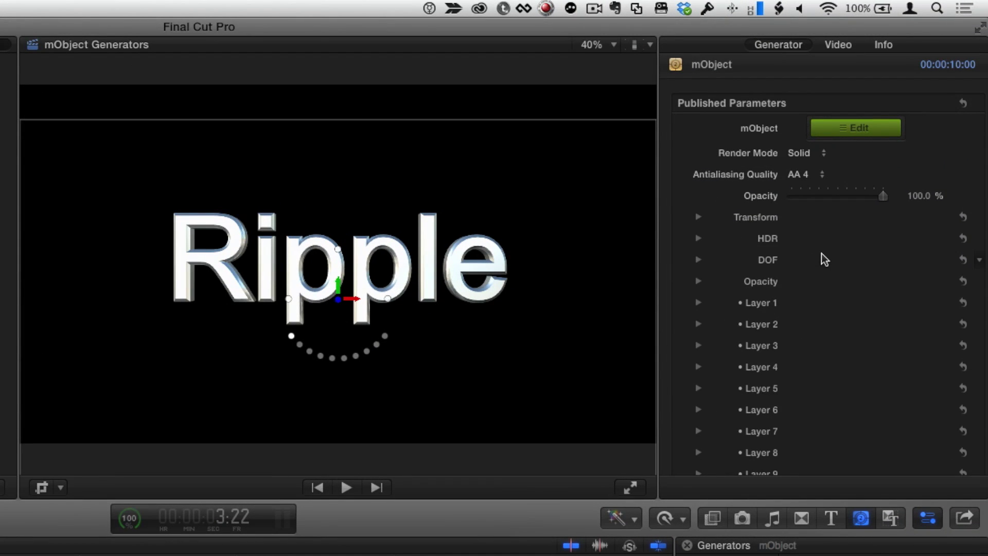
{"action": "scroll", "coordinate": [820, 229], "scroll_direction": "down", "scroll_amount": 3}
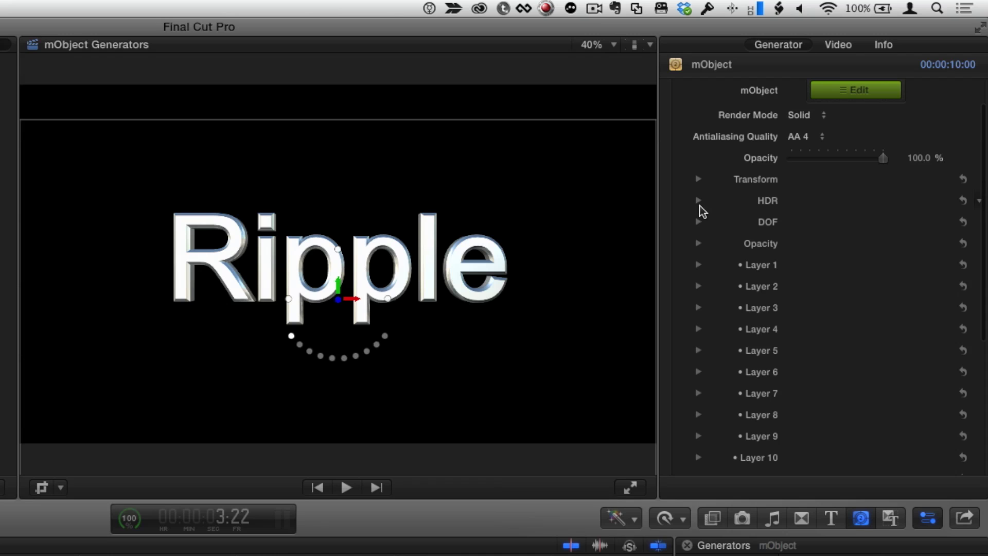
Set HDR Scenery to 100% for a cloudy sky and rotate the Ripple text to -25° Y
{"action": "left_click", "coordinate": [699, 202]}
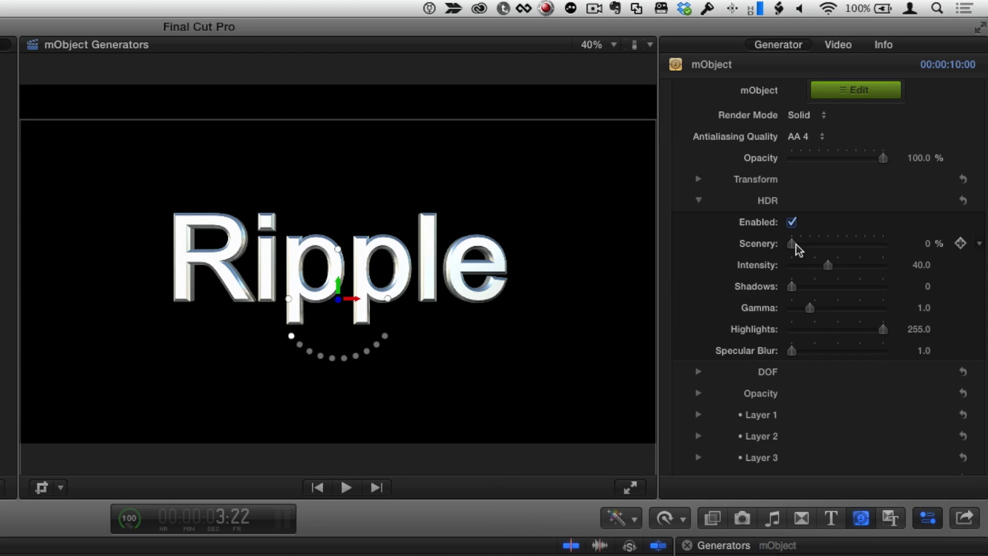
{"action": "left_click_drag", "start_coordinate": [798, 249], "coordinate": [930, 246]}
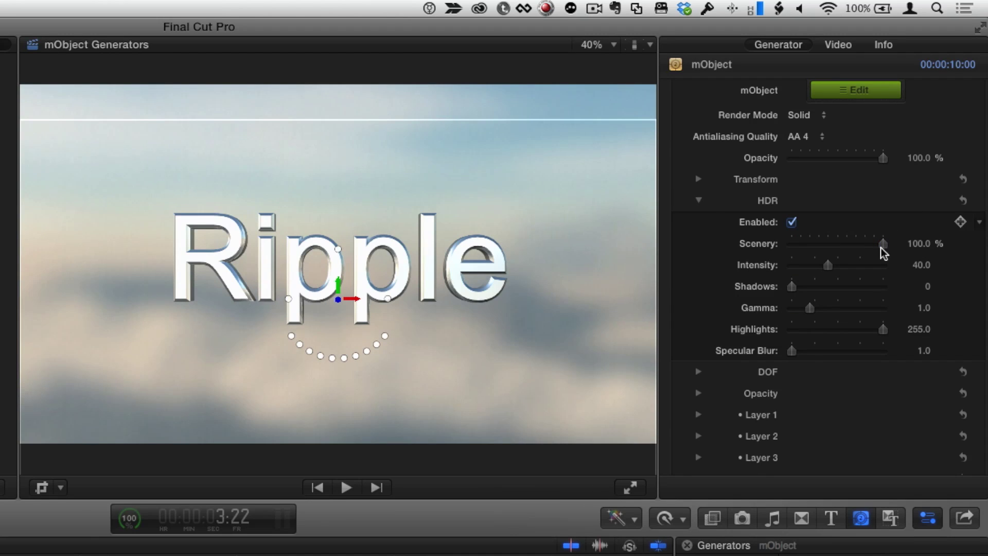
{"action": "scroll", "coordinate": [845, 306], "scroll_direction": "down", "scroll_amount": 1}
{"action": "scroll", "coordinate": [844, 306], "scroll_direction": "down", "scroll_amount": 1}
{"action": "scroll", "coordinate": [844, 305], "scroll_direction": "down", "scroll_amount": 3}
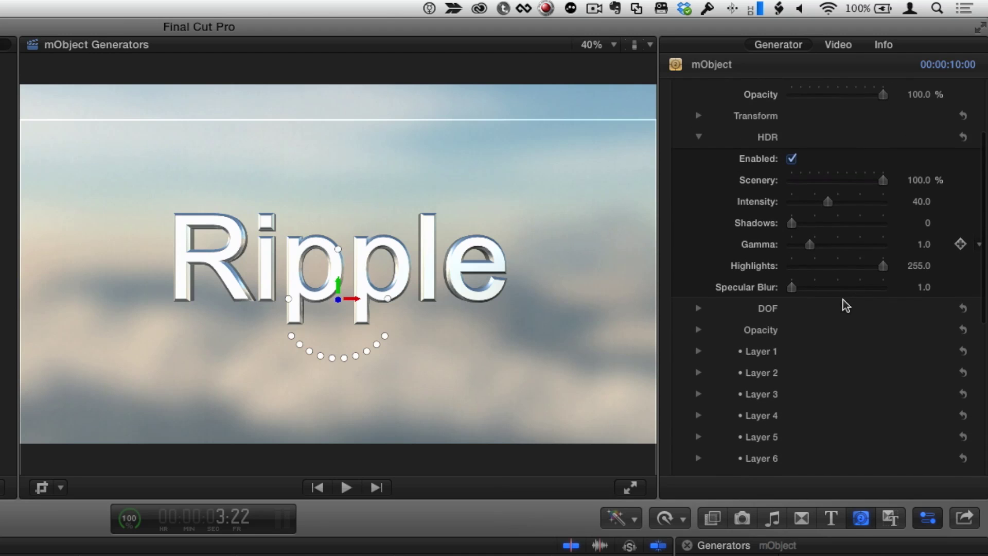
{"action": "scroll", "coordinate": [844, 306], "scroll_direction": "down", "scroll_amount": 3}
{"action": "scroll", "coordinate": [844, 306], "scroll_direction": "up", "scroll_amount": 3}
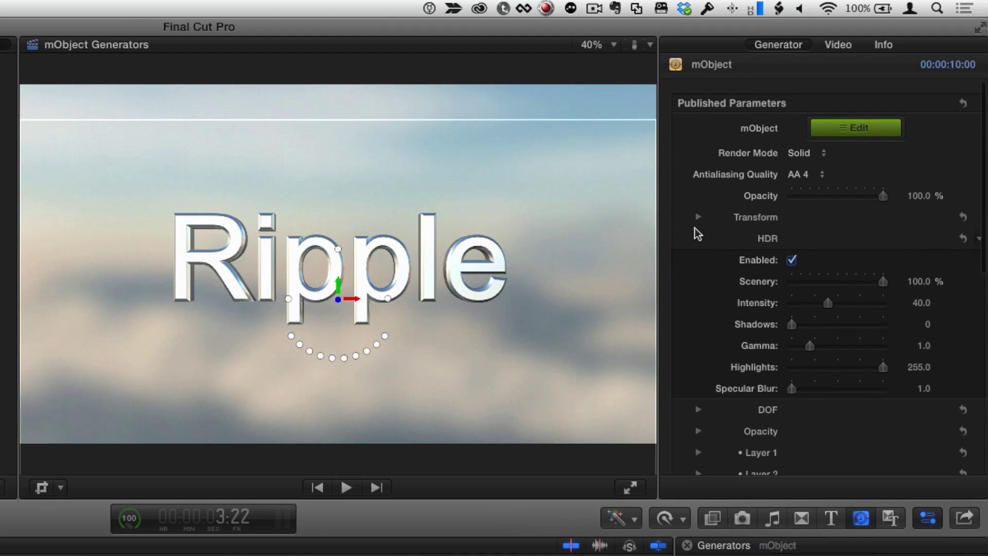
{"action": "left_click", "coordinate": [698, 218]}
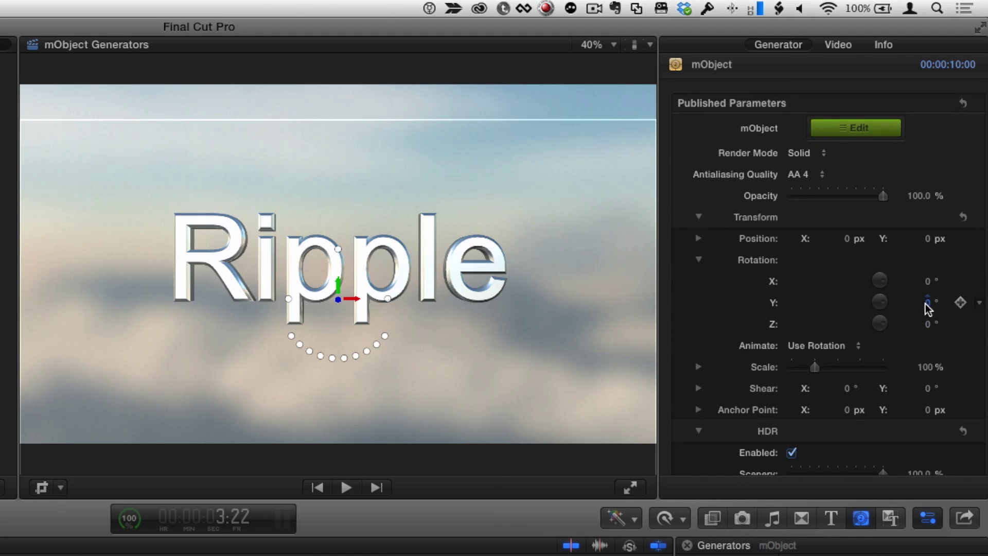
{"action": "left_click_drag", "start_coordinate": [927, 303], "coordinate": [901, 292]}
{"action": "scroll", "coordinate": [910, 290], "scroll_direction": "down", "scroll_amount": 15}
{"action": "scroll", "coordinate": [911, 289], "scroll_direction": "down", "scroll_amount": 5}
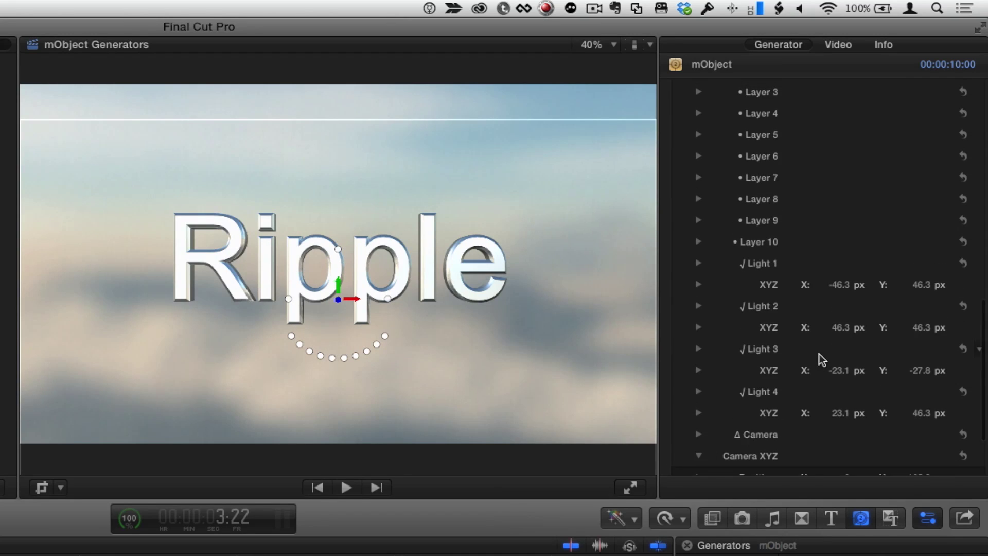
{"action": "scroll", "coordinate": [821, 359], "scroll_direction": "down", "scroll_amount": 3}
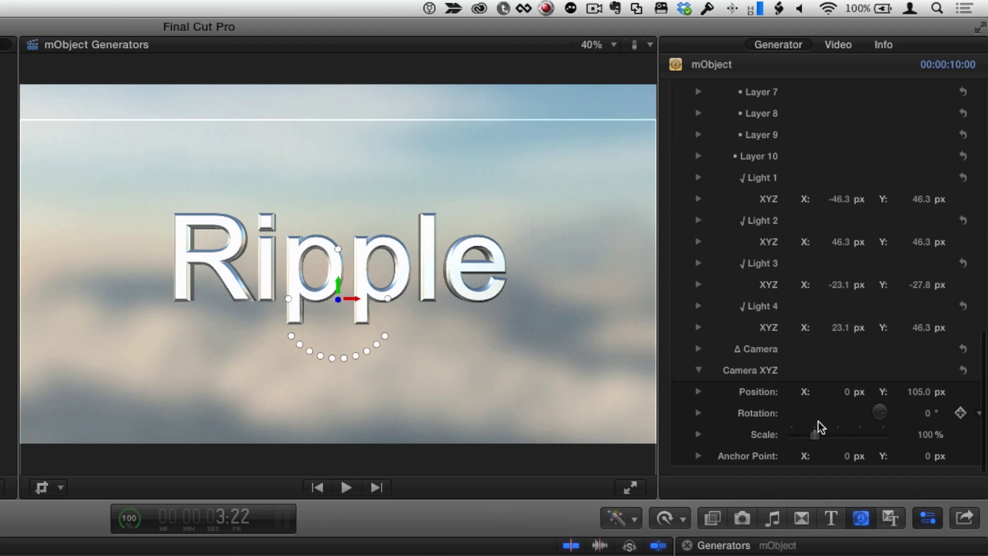
{"action": "scroll", "coordinate": [809, 387], "scroll_direction": "down", "scroll_amount": 3}
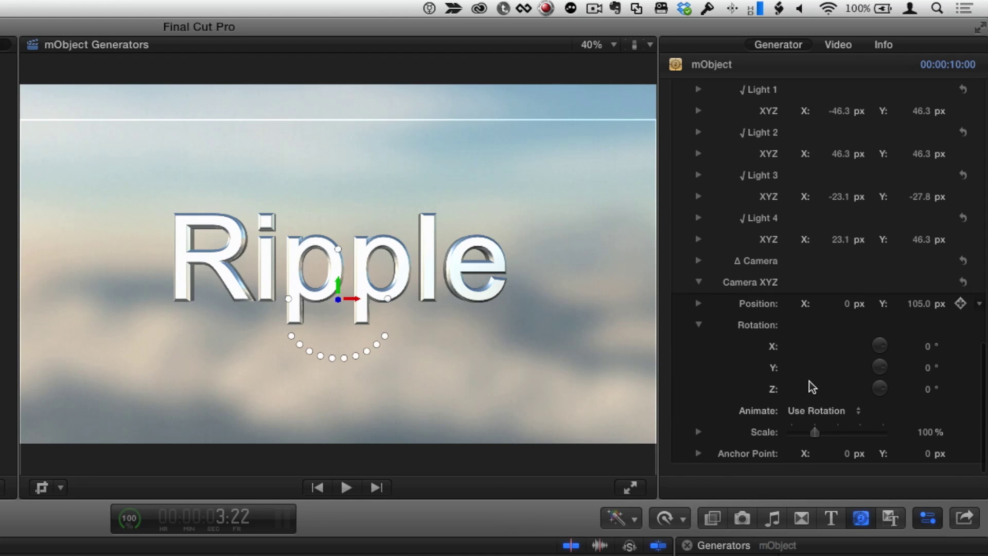
Swing the camera around the Ripple title to a Y rotation of 4.3°
{"action": "mouse_move", "coordinate": [922, 370]}
{"action": "left_mouse_down"}
{"action": "mouse_move", "coordinate": [938, 369]}
{"action": "mouse_move", "coordinate": [919, 367]}
{"action": "mouse_move", "coordinate": [931, 376]}
{"action": "left_mouse_up"}
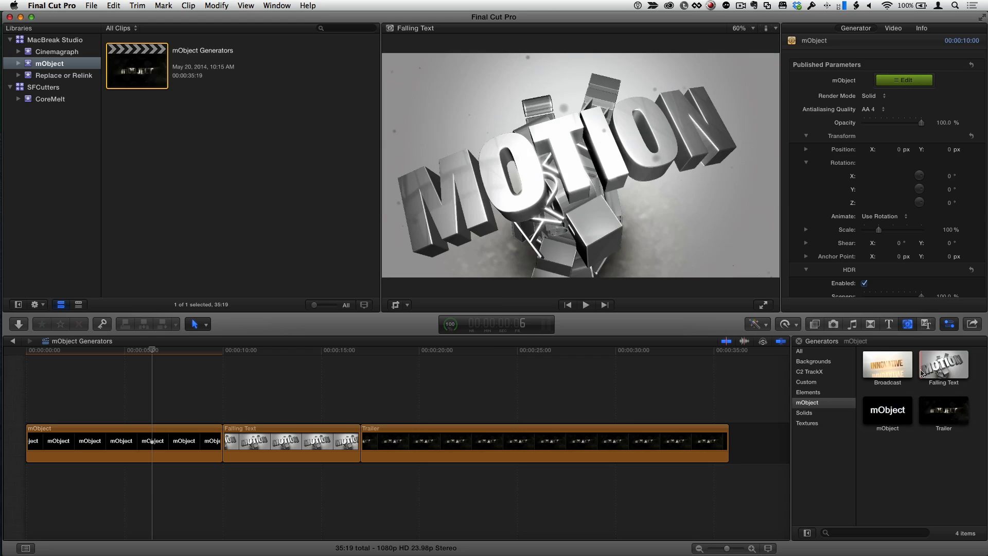
Preview the Falling Text clip, scrubbing back to the Studio frame and forward to ROCKS
{"action": "key", "text": "space"}
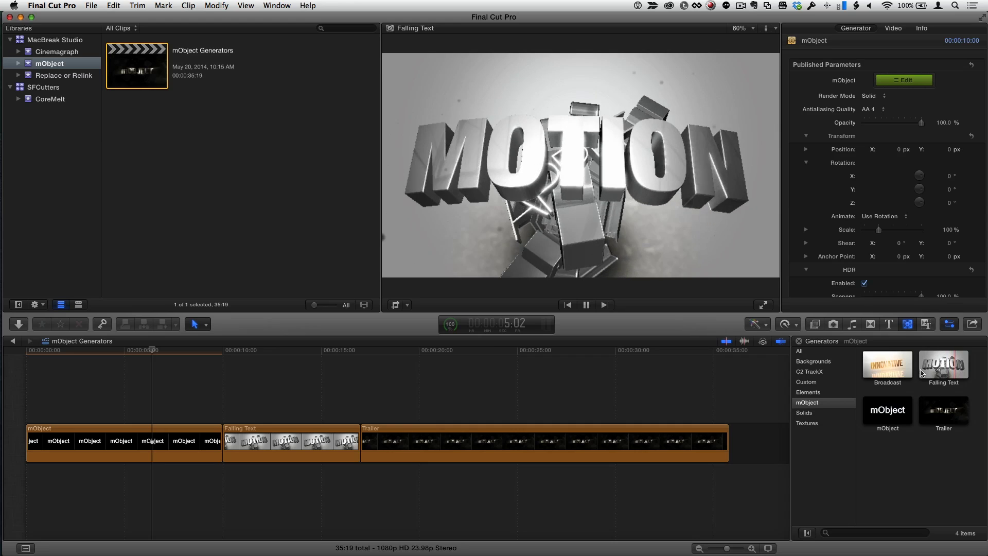
{"action": "key", "text": "space"}
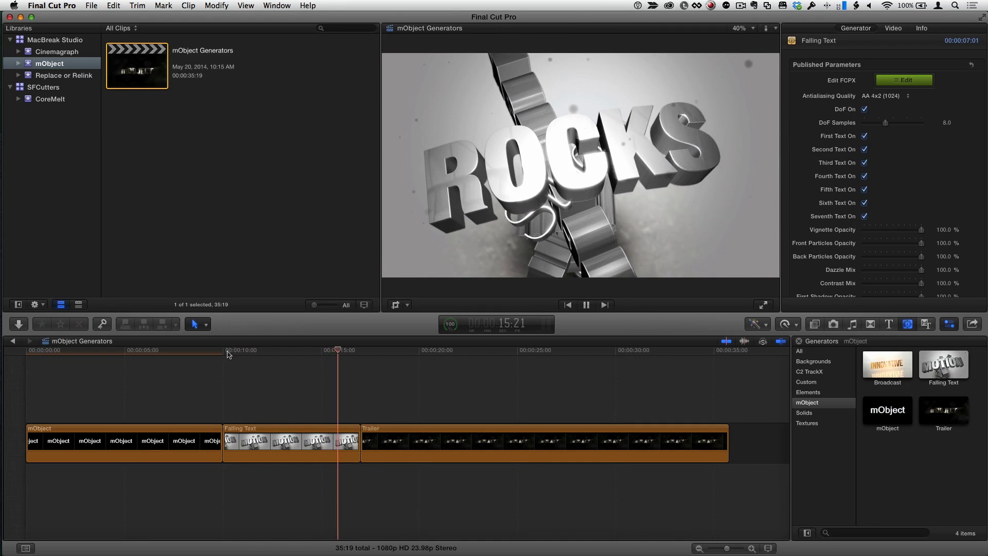
{"action": "key", "text": "space"}
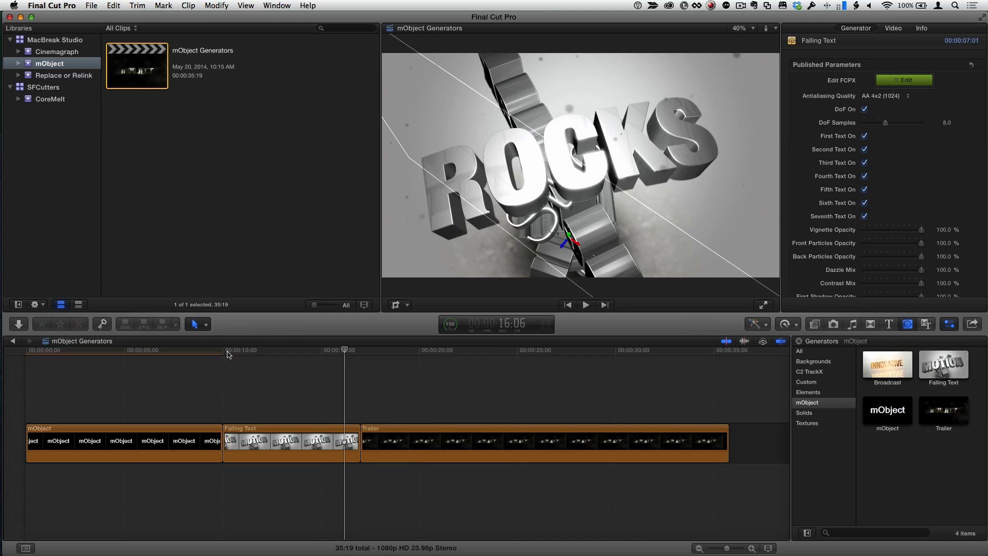
{"action": "left_click_drag", "start_coordinate": [228, 353], "coordinate": [297, 355]}
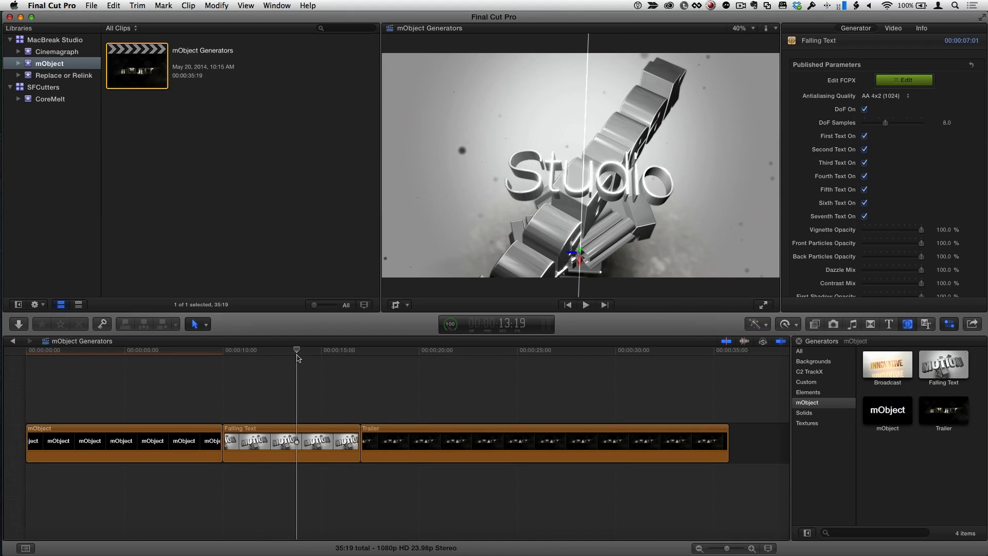
{"action": "left_click_drag", "start_coordinate": [300, 354], "coordinate": [307, 353]}
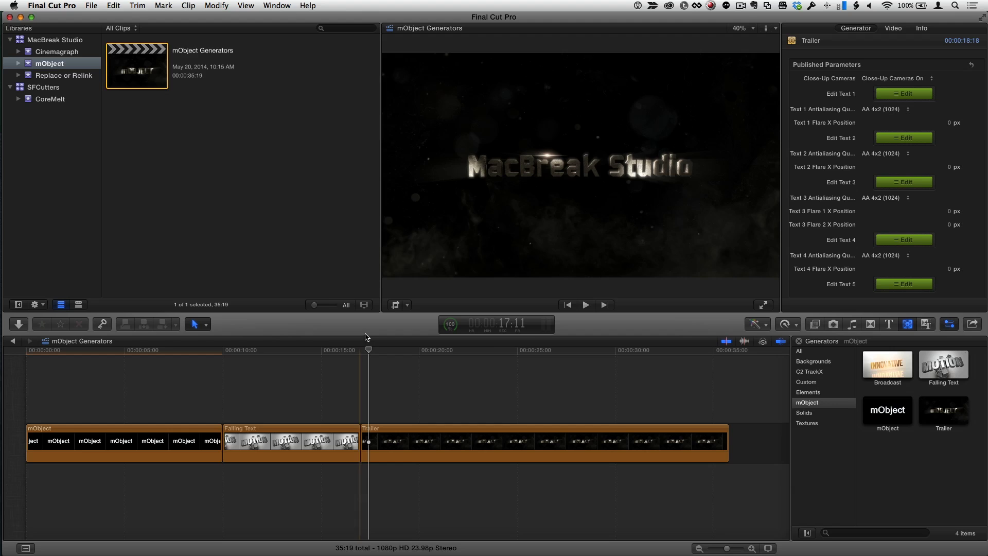
Play the Trailer clip and stop on its mObject title
{"action": "key", "text": "space"}
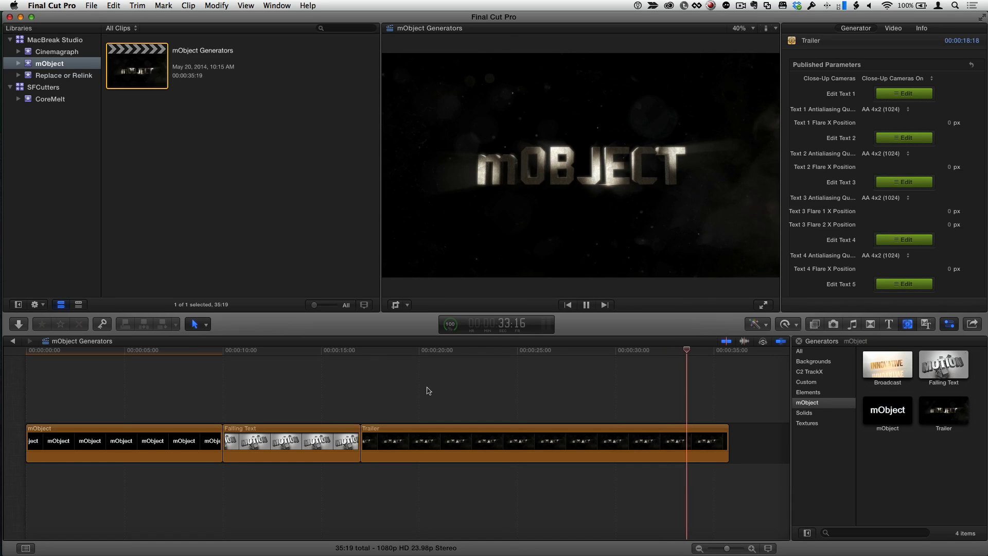
{"action": "key", "text": "space"}
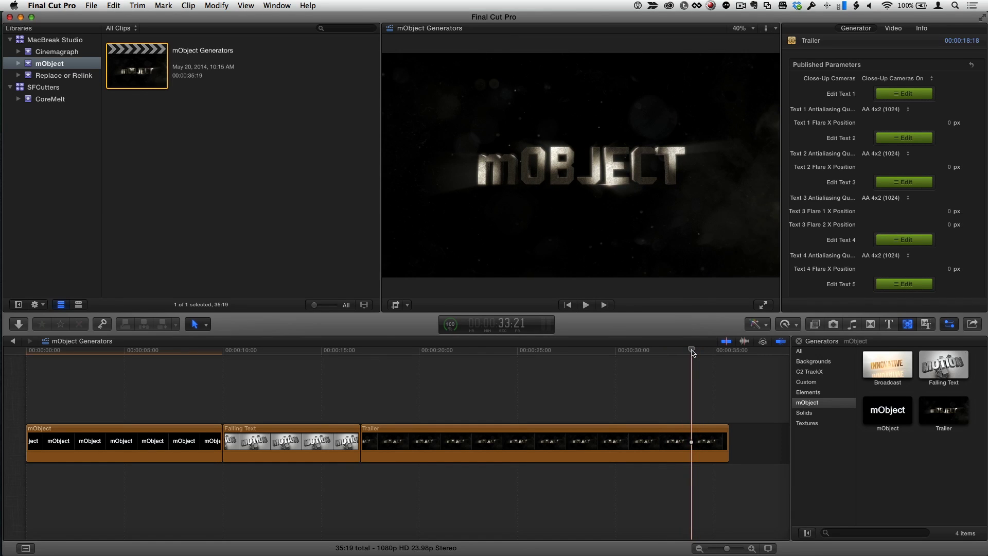